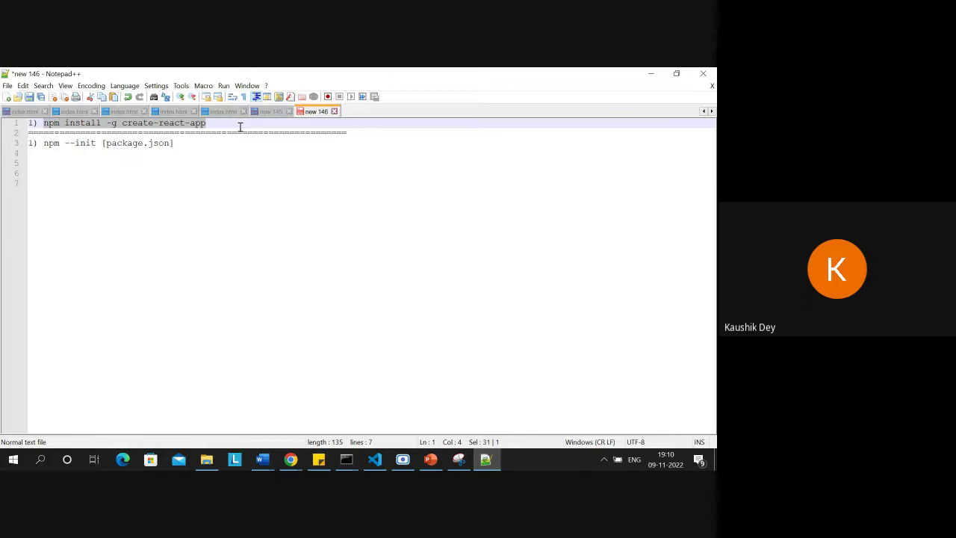
Switch to File Explorer and open a command prompt in the react_installation folder.
click(207, 459)
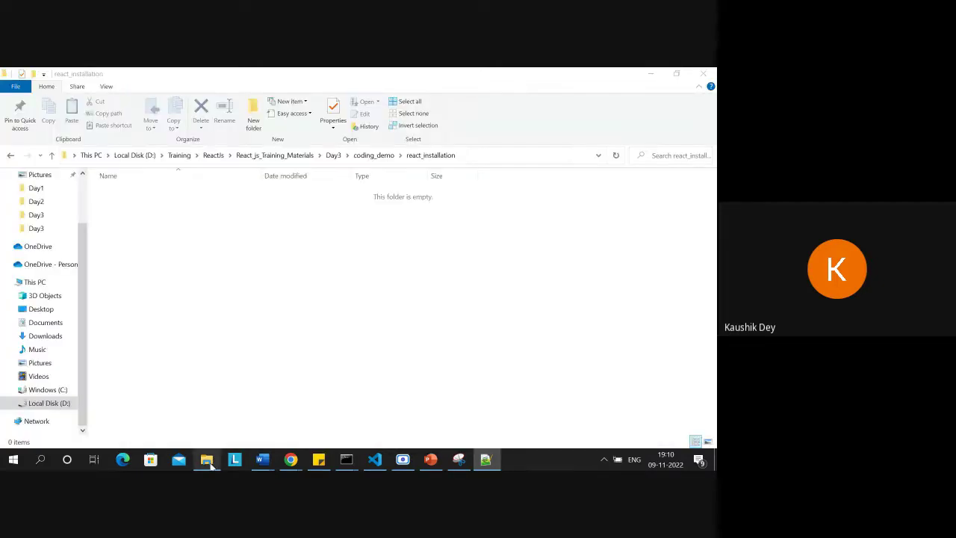
click(490, 162)
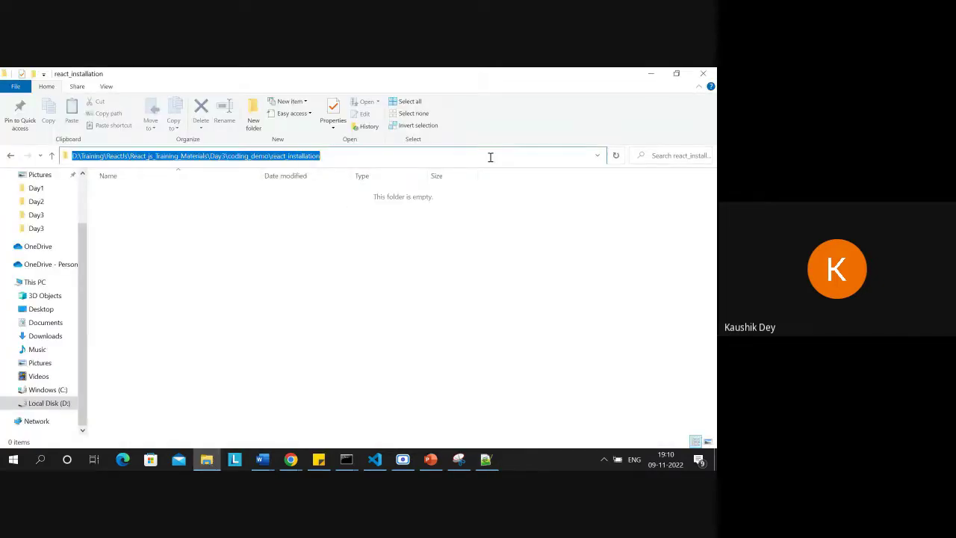
text(cmd)
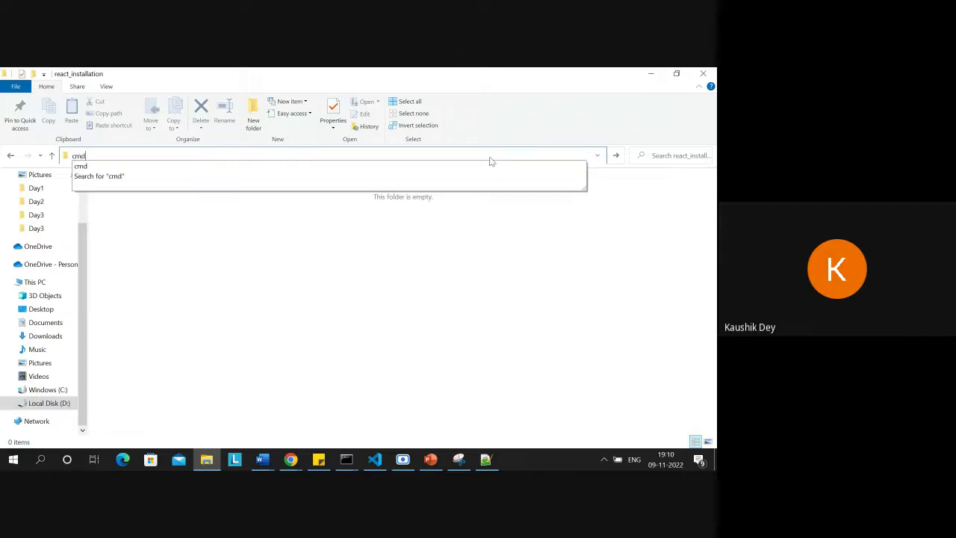
key(Return)
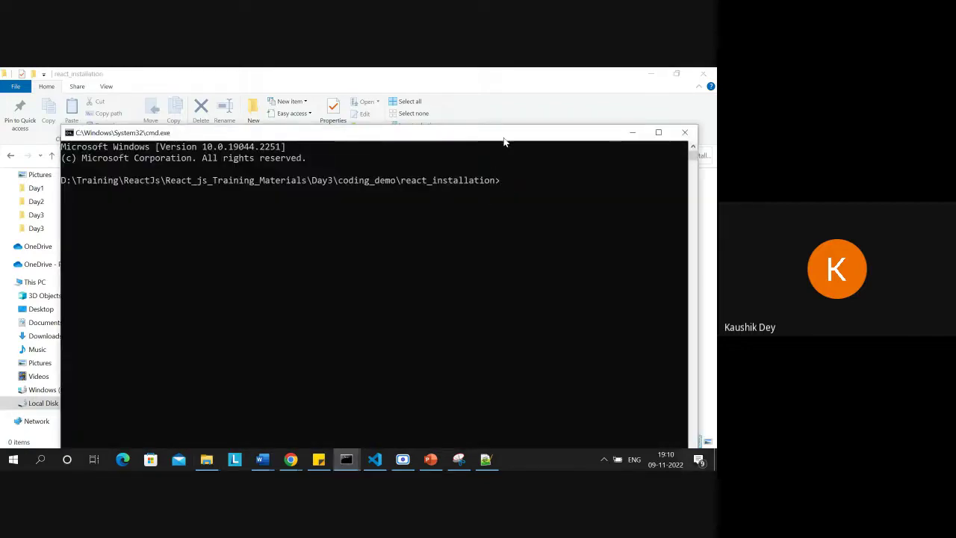
drag(505, 135, 458, 137)
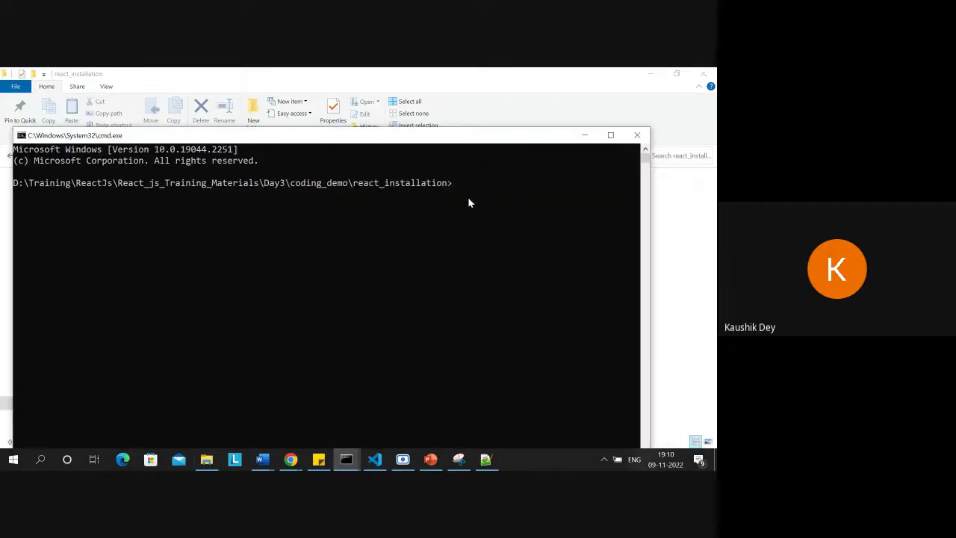
Install create-react-app globally by running "npm install -g create-react-app".
text(npm install -g create-react-app)
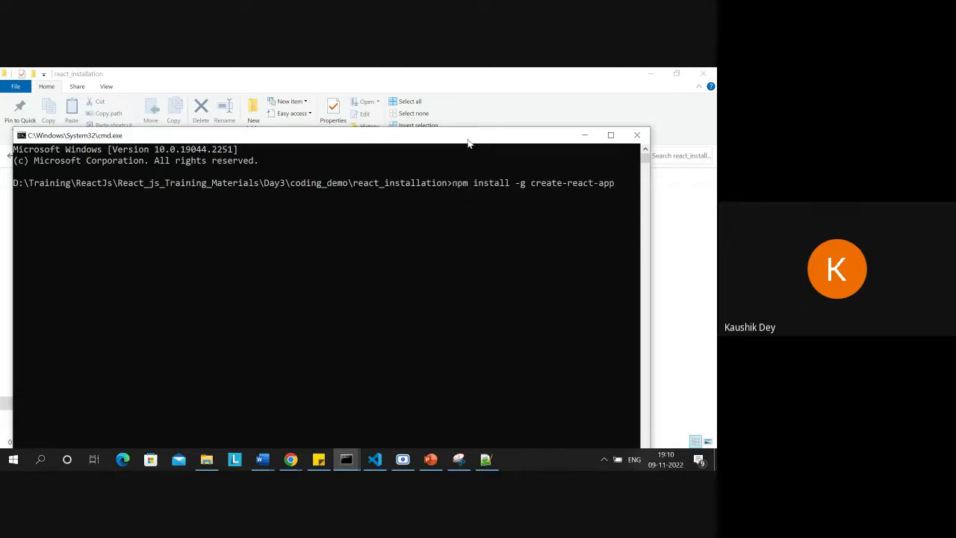
drag(470, 142, 479, 137)
key(Return)
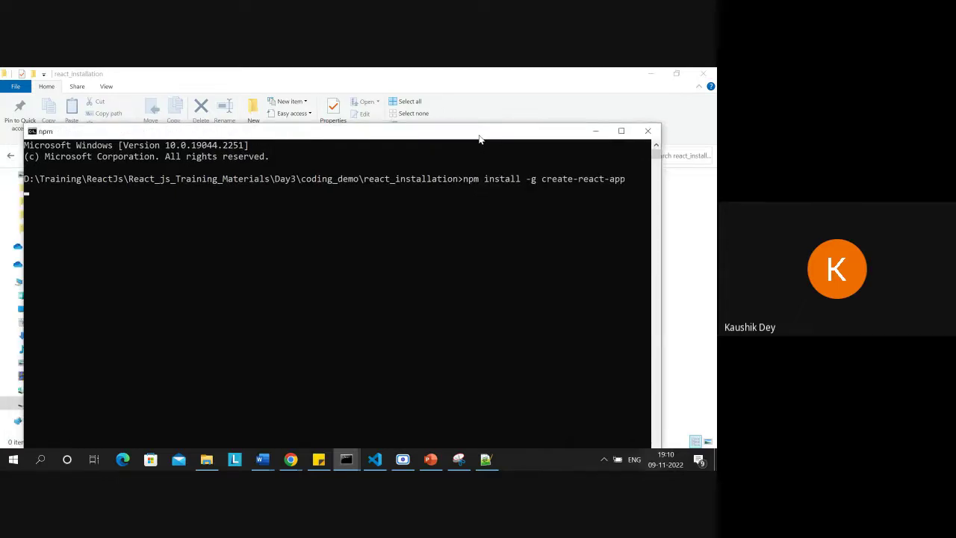
drag(404, 135, 405, 115)
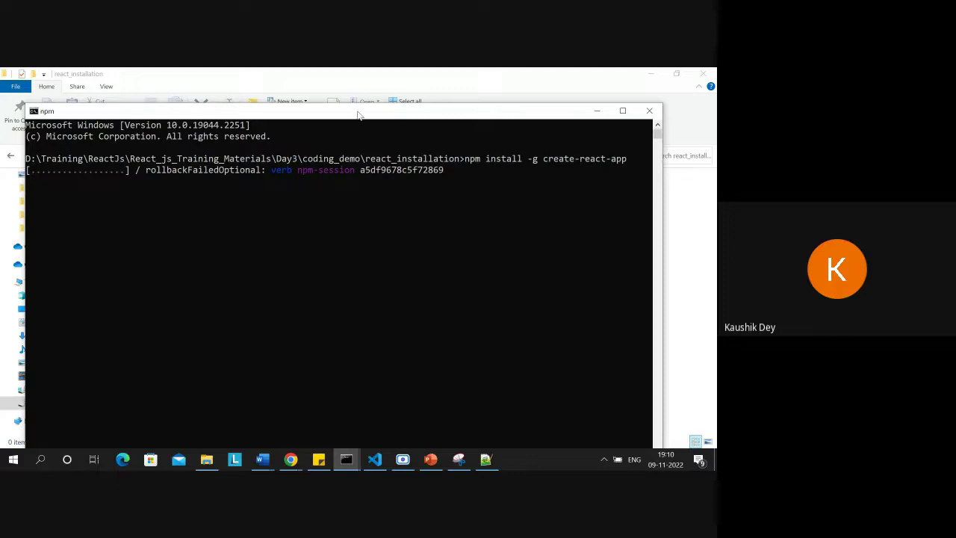
drag(359, 114, 394, 98)
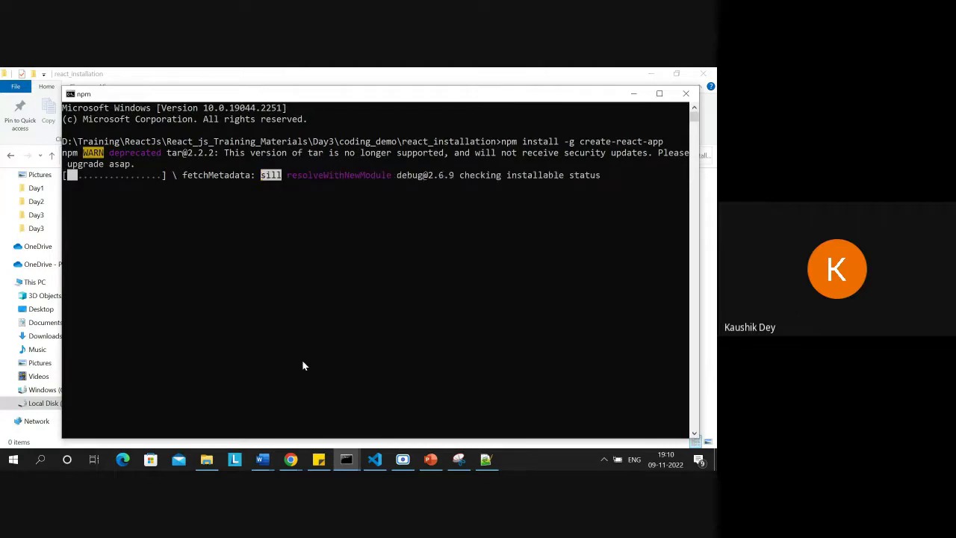
Create a new folder named npminit inside the coding_demo folder.
click(633, 98)
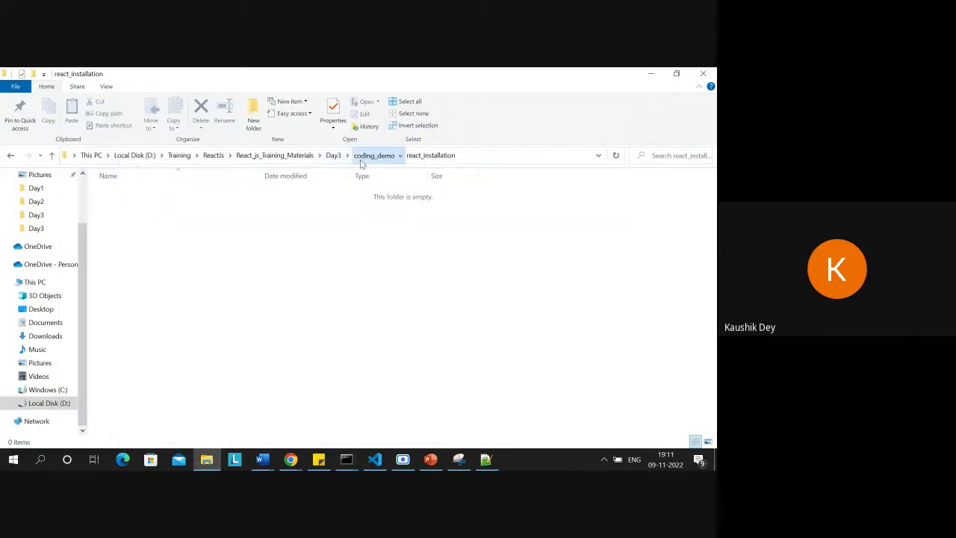
click(363, 157)
right_click(174, 254)
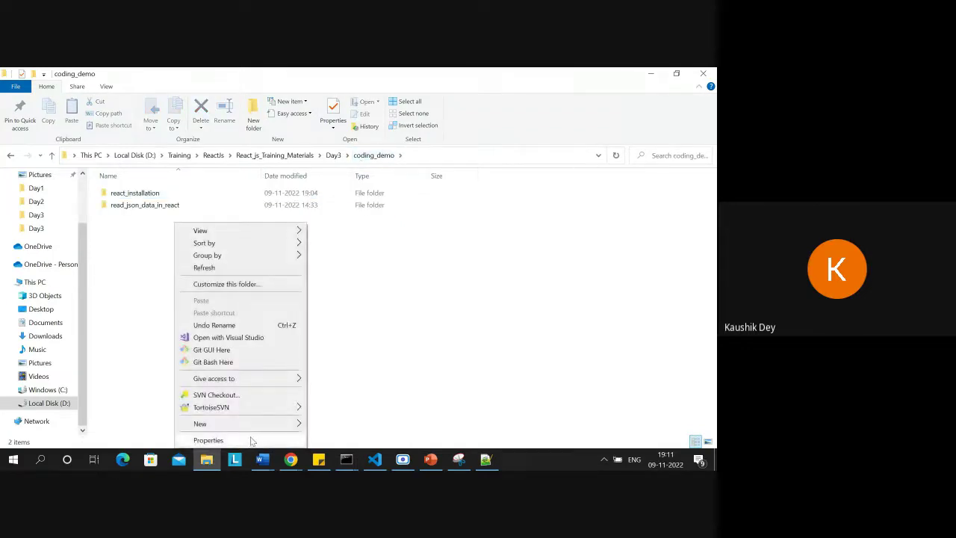
mouse_move(249, 426)
click(345, 298)
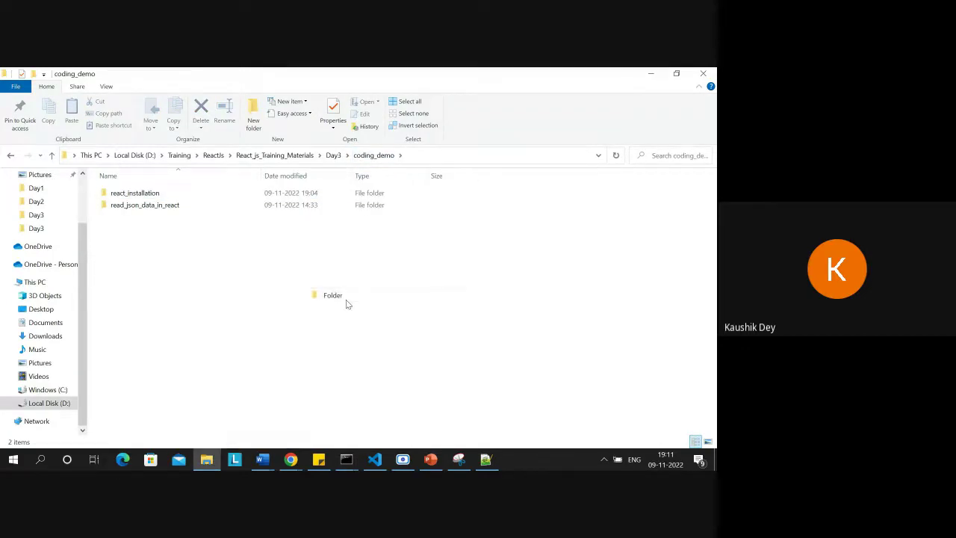
text(npminit)
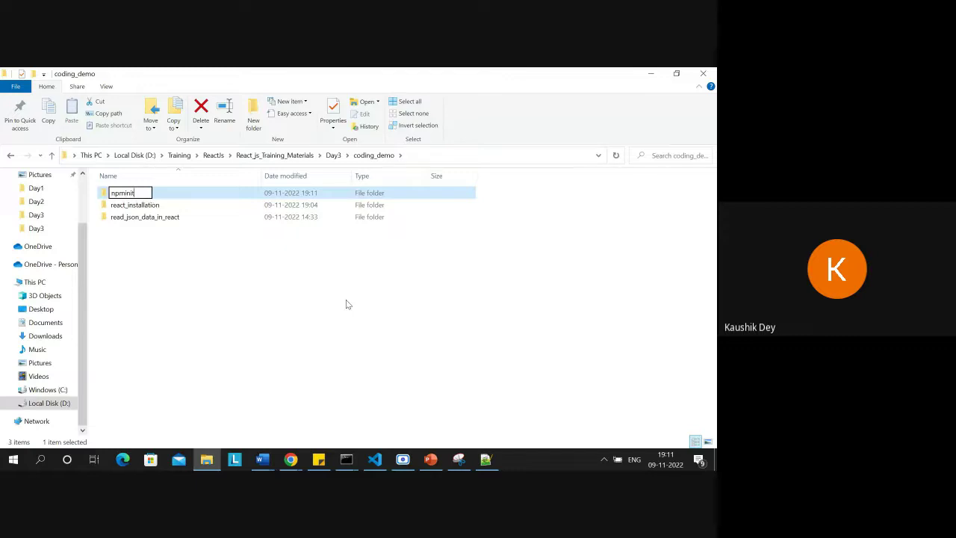
key(Return)
Open a command prompt in the npminit folder and run "npm init".
double_click(133, 192)
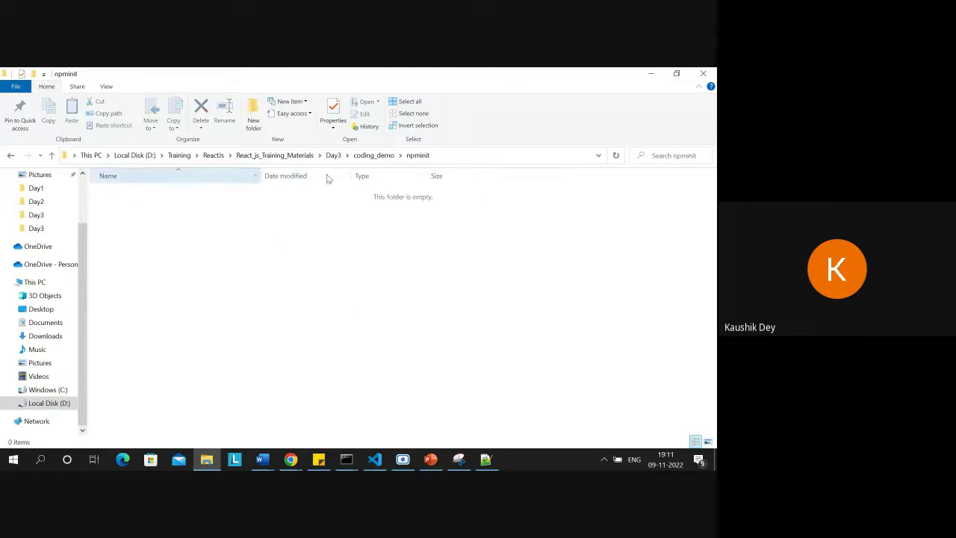
click(464, 153)
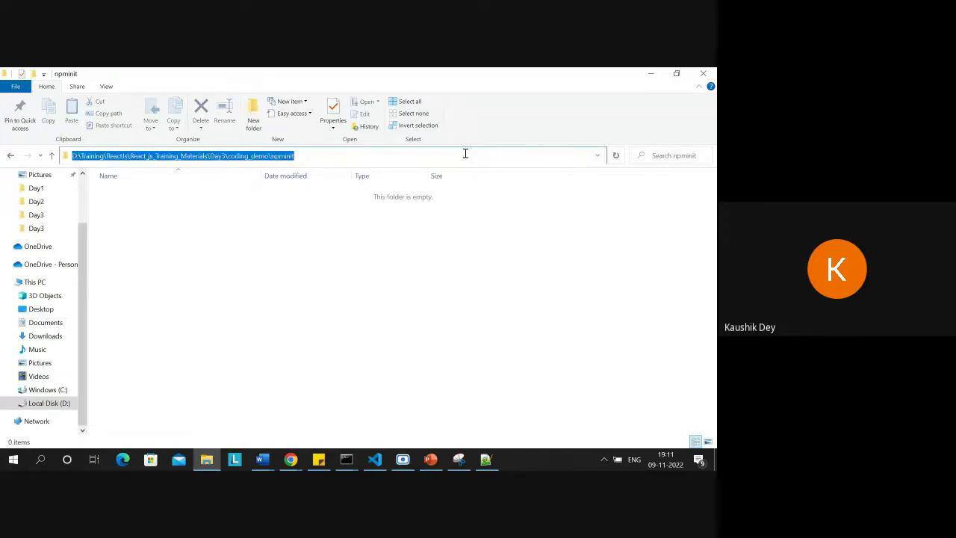
text(cmd)
key(Return)
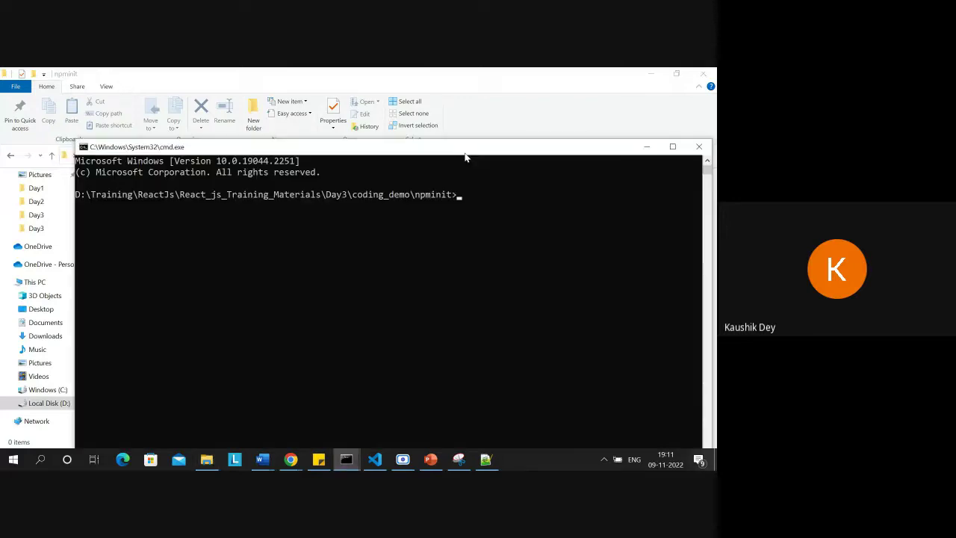
text(npm init)
key(Return)
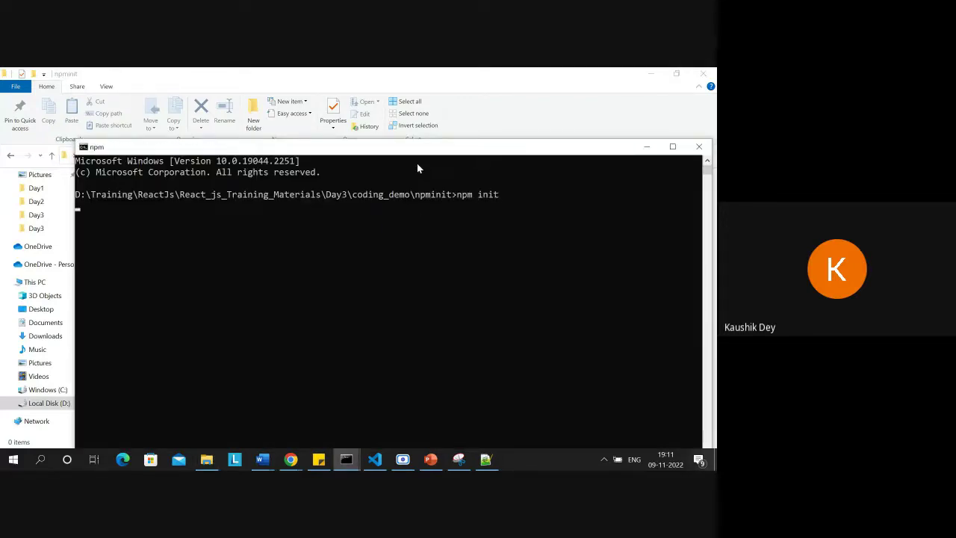
drag(410, 148, 399, 130)
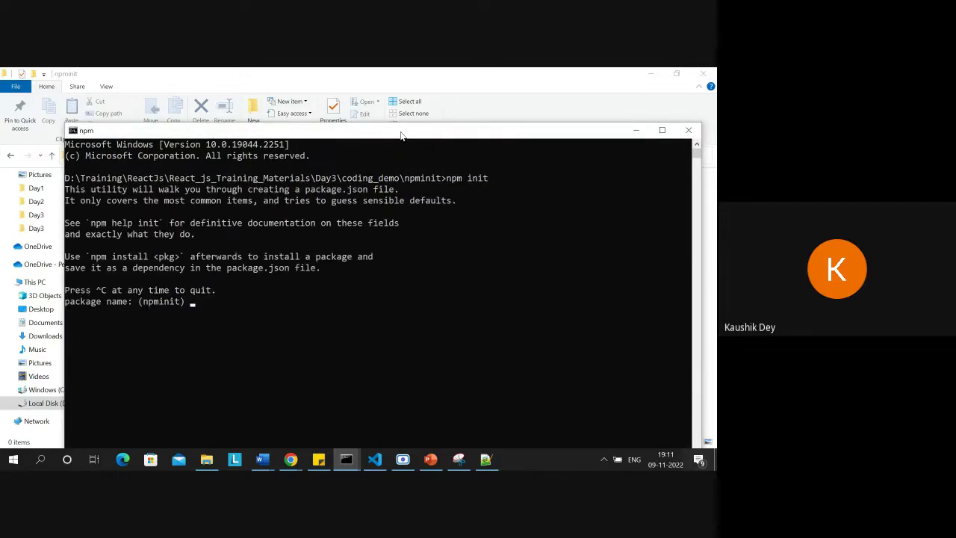
drag(303, 131, 356, 114)
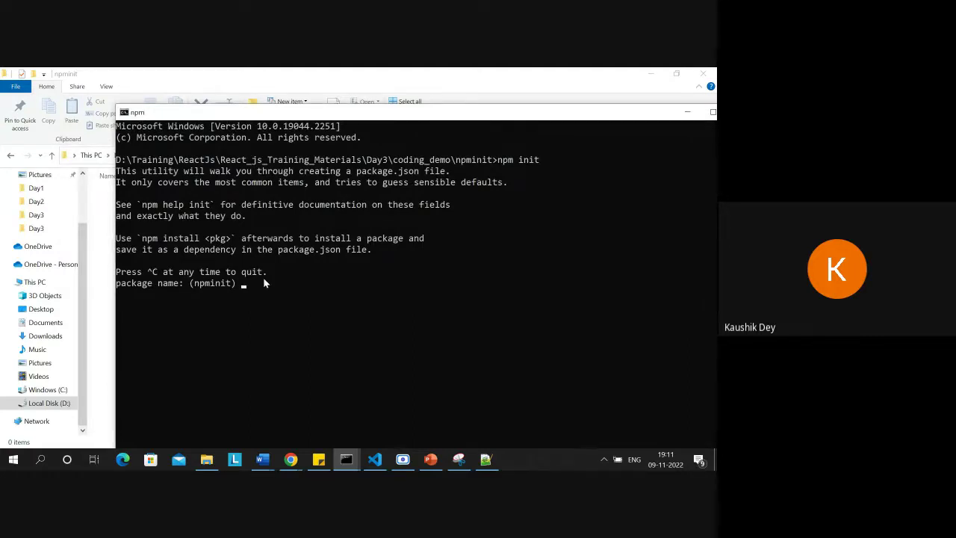
Set the package name to nodereact, accept the default version, and enter the description "this is demo react js project creation".
text(dedem)
key(Return)
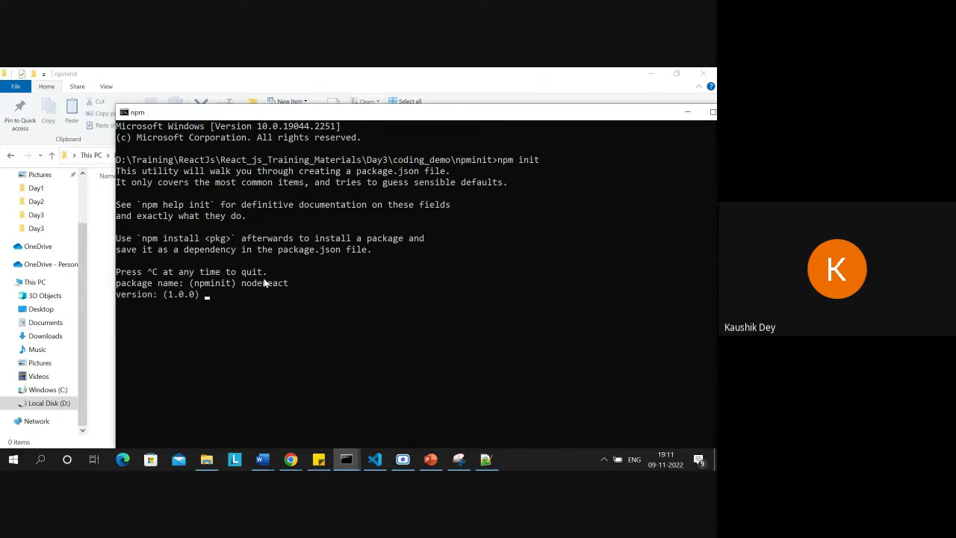
key(Return)
text(this is demo )
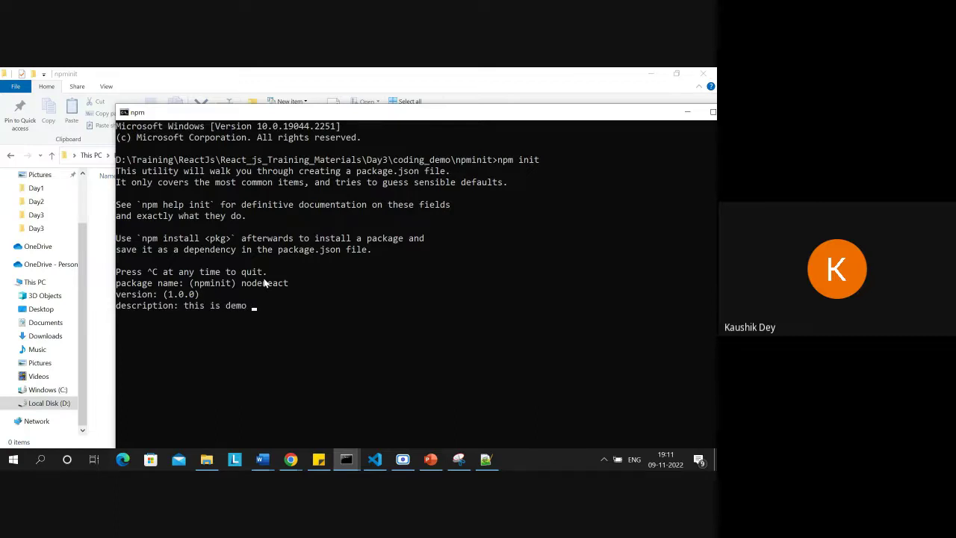
text(react js project creation)
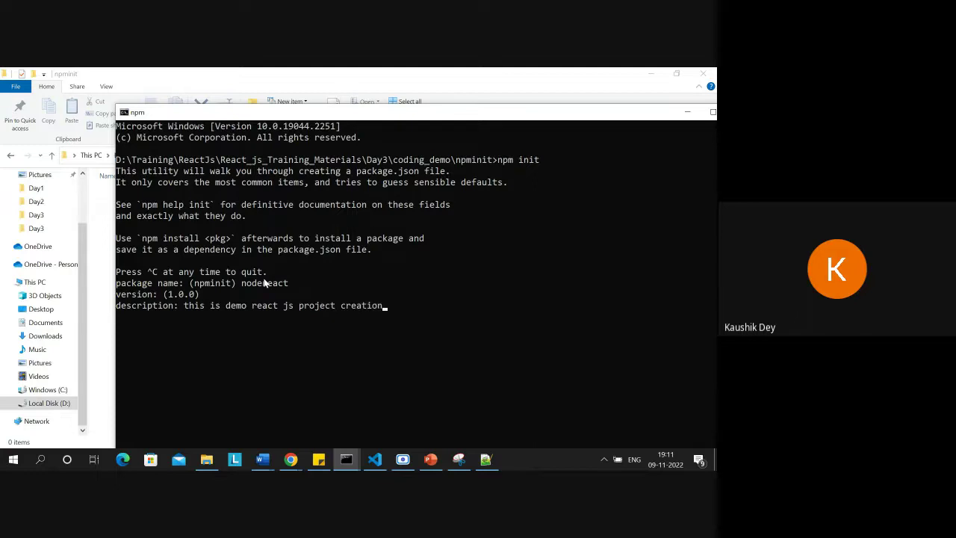
key(Return)
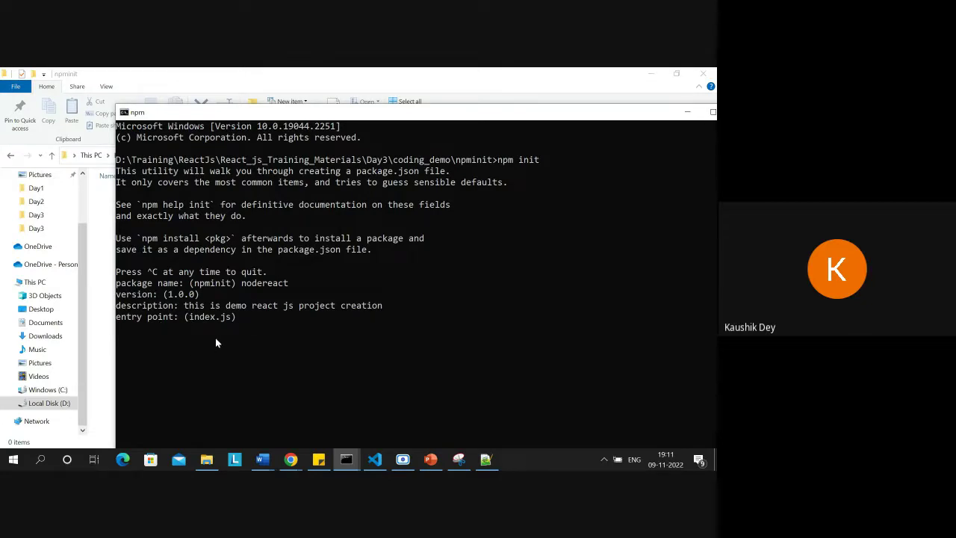
Enter the keywords "react, jest, reactdemo", keeping the default entry point and license and leaving test command, git repository and author blank.
key(Return)
key(Return)
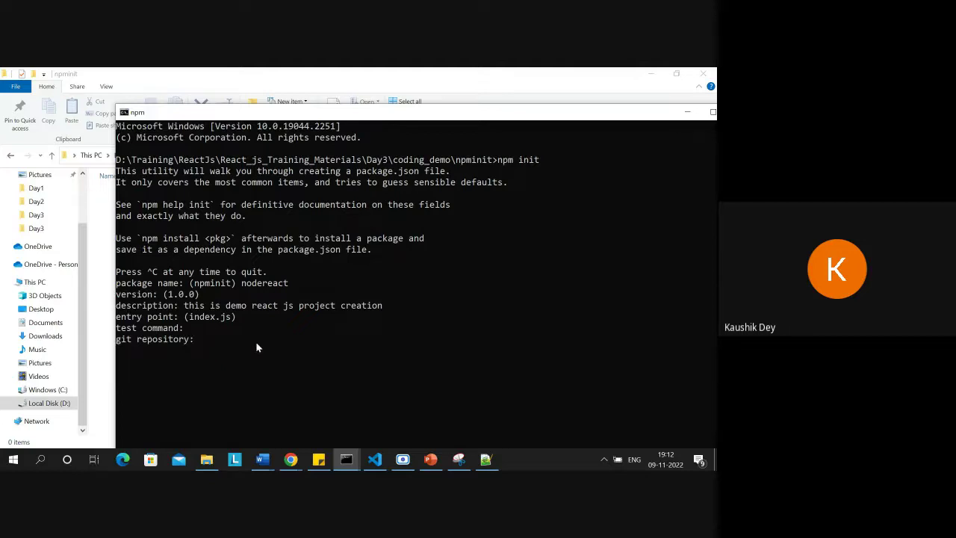
key(Return)
text(react, jest, )
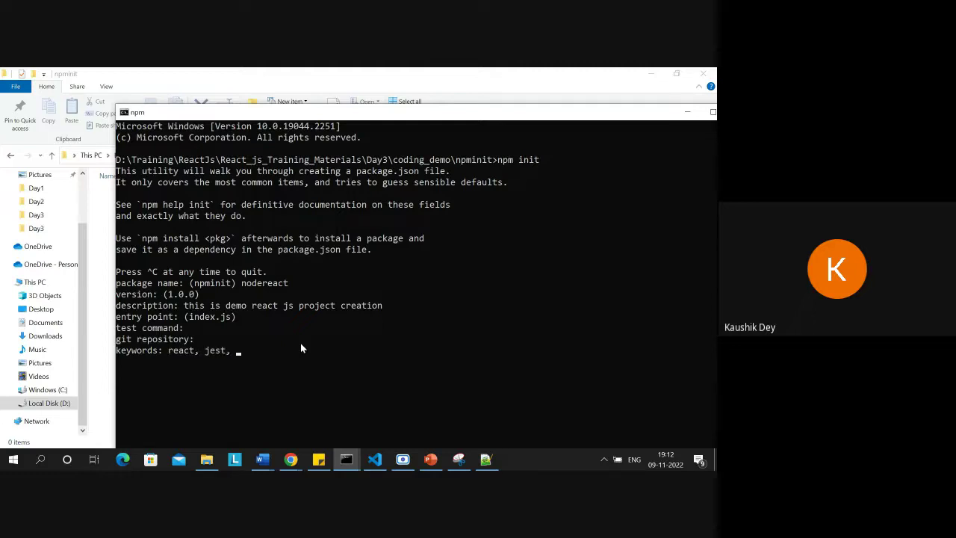
text(reactdemo)
key(Return)
key(Return)
key(Return)
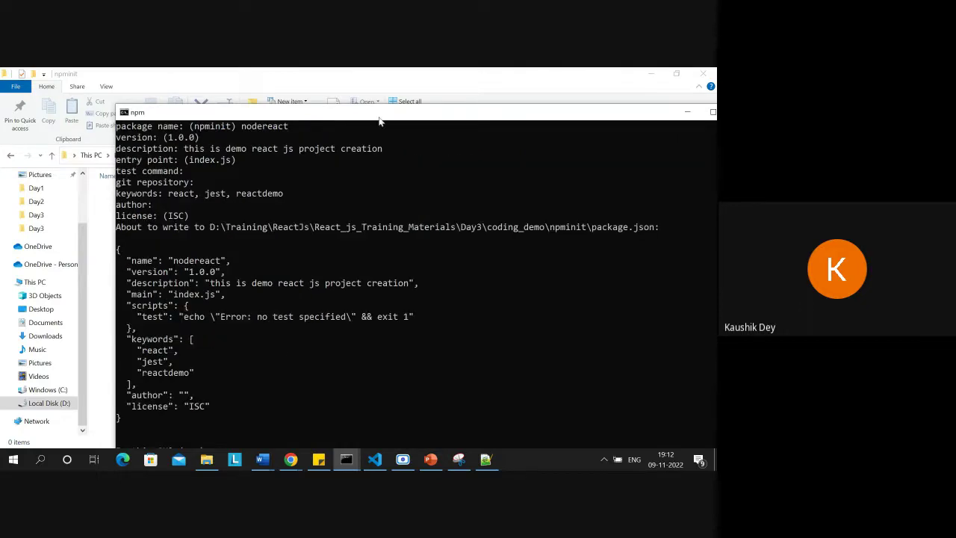
Approve the proposed package.json contents with yes, and open package.json from the npminit folder.
drag(376, 114, 387, 77)
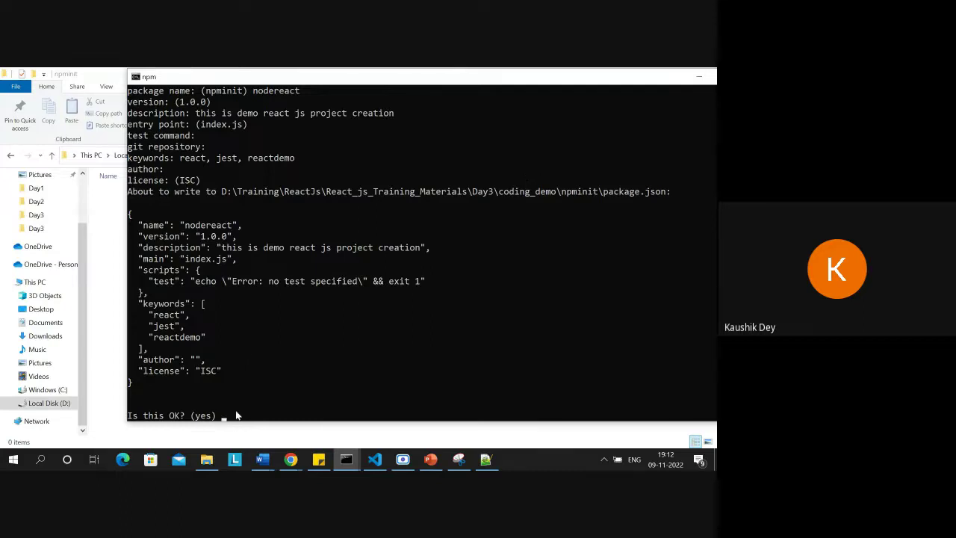
text(yes)
key(Return)
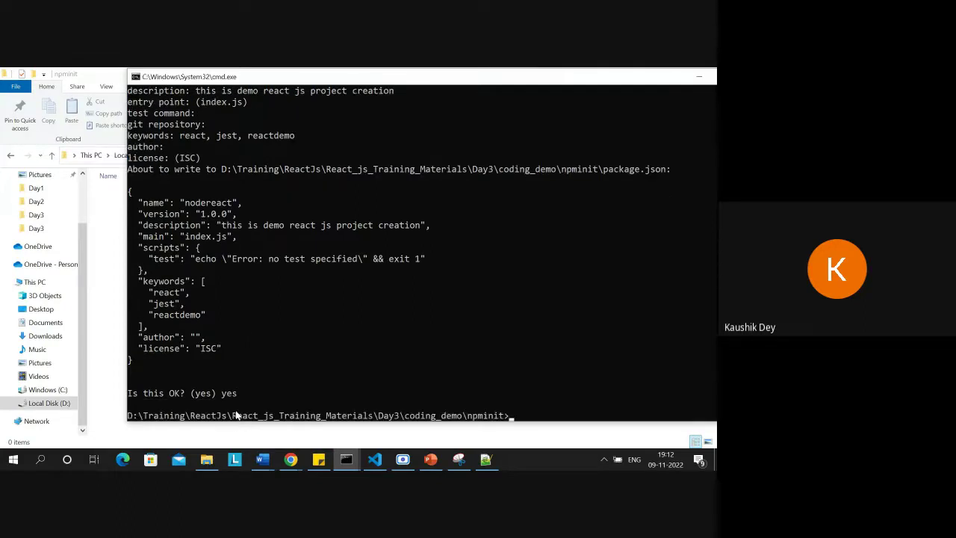
click(698, 78)
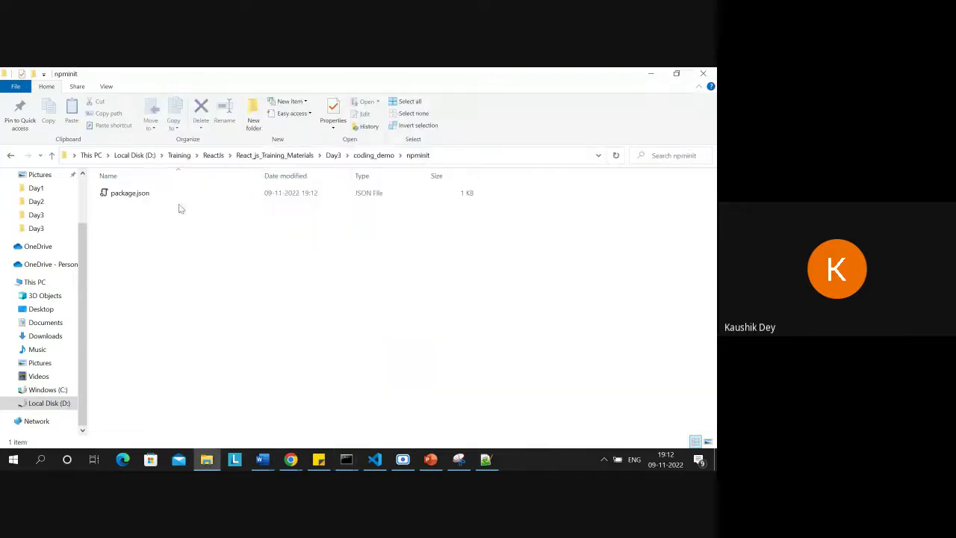
double_click(150, 193)
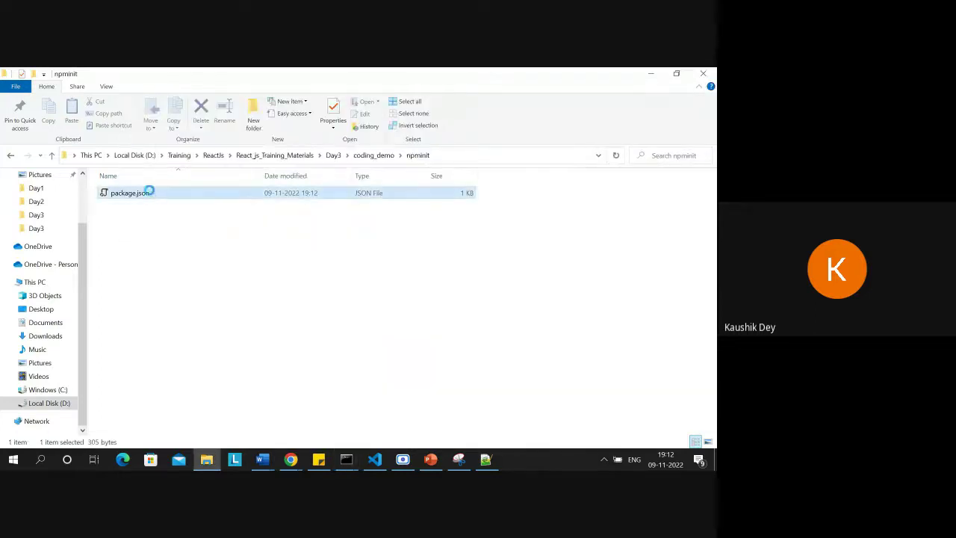
Try to open the npminit folder in Visual Studio Code by running "code ." from a new command prompt there, and close the crash dialog.
click(446, 154)
text(cmd)
key(Return)
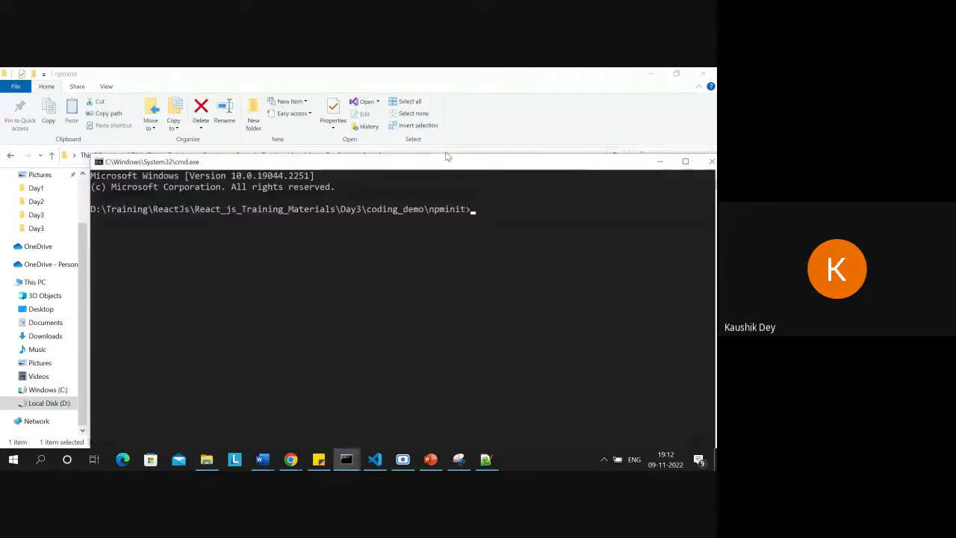
text(code .)
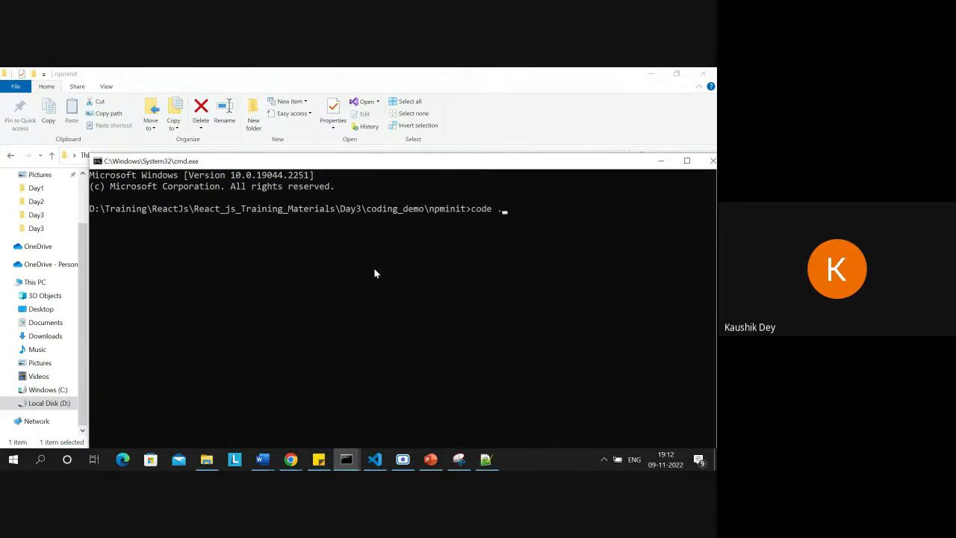
key(Return)
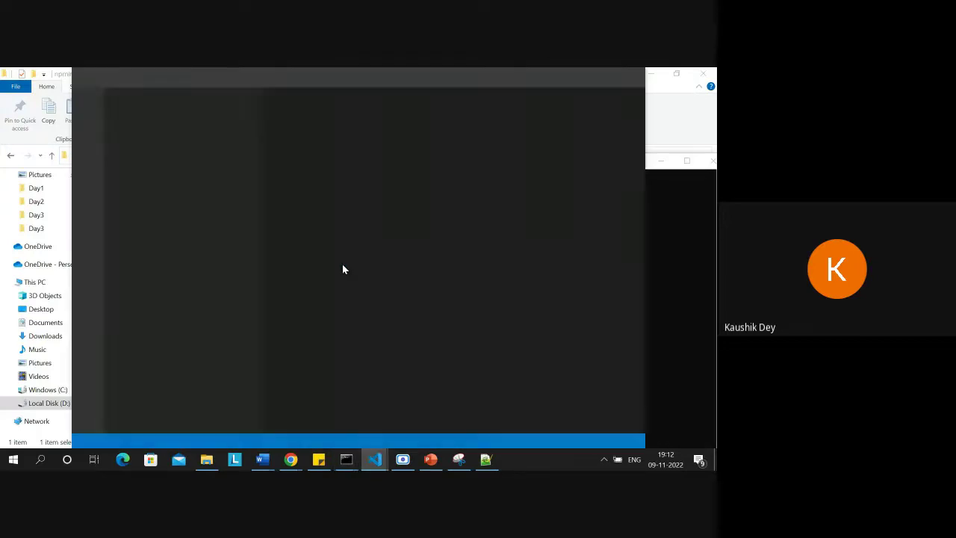
click(453, 277)
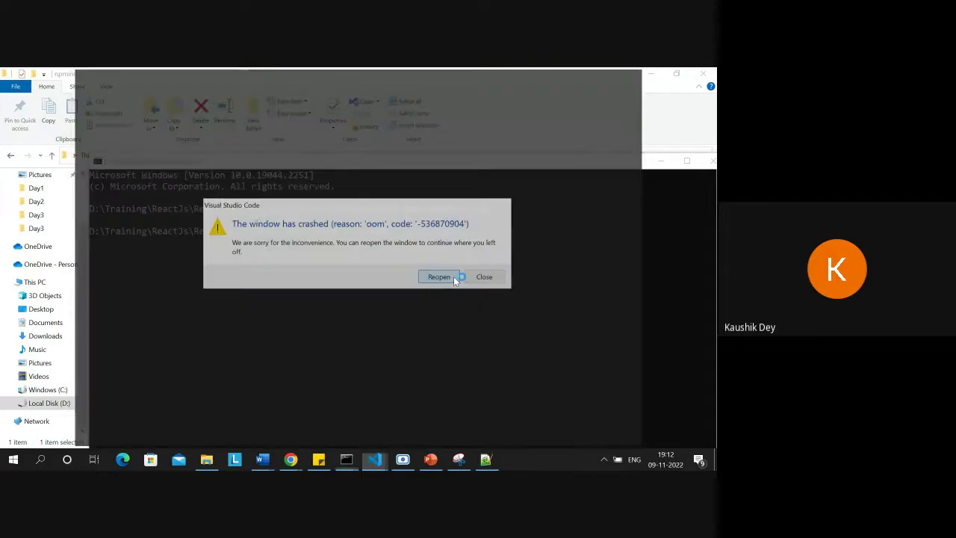
click(486, 277)
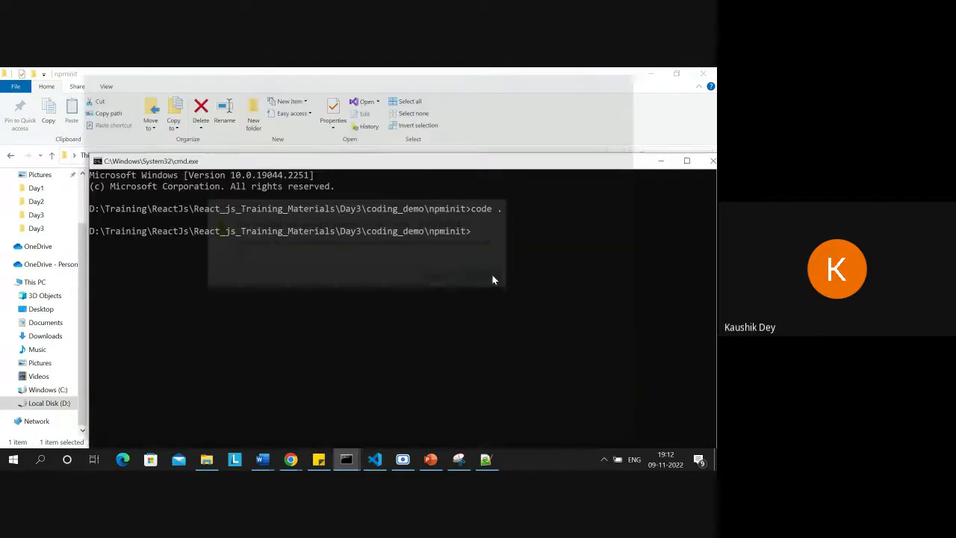
Bring up the react_installation command prompt and minimise the npminit command prompt.
drag(454, 167, 423, 132)
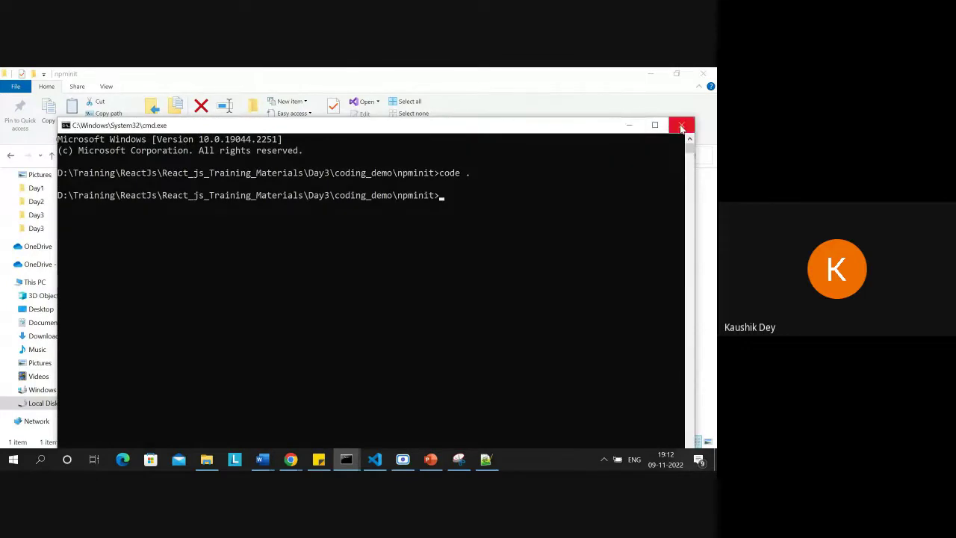
click(348, 458)
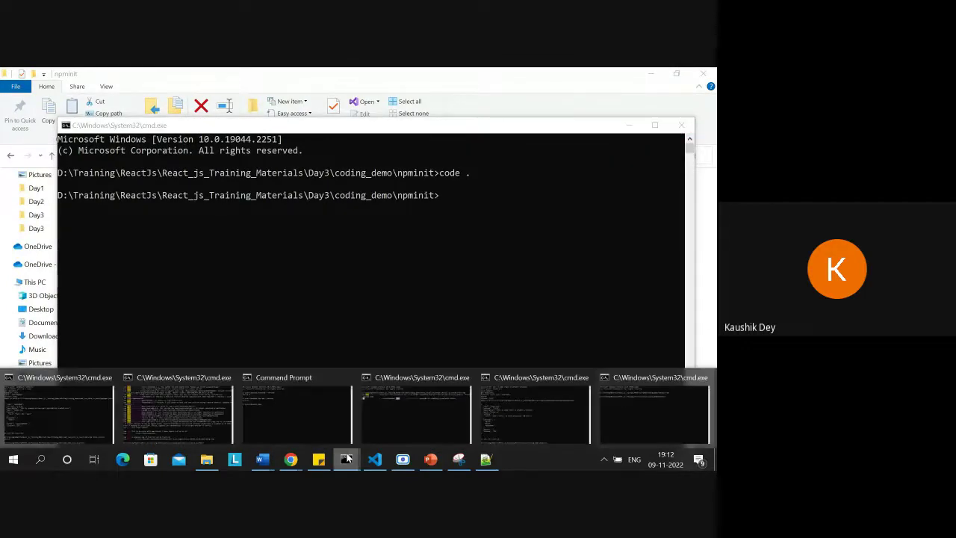
click(439, 417)
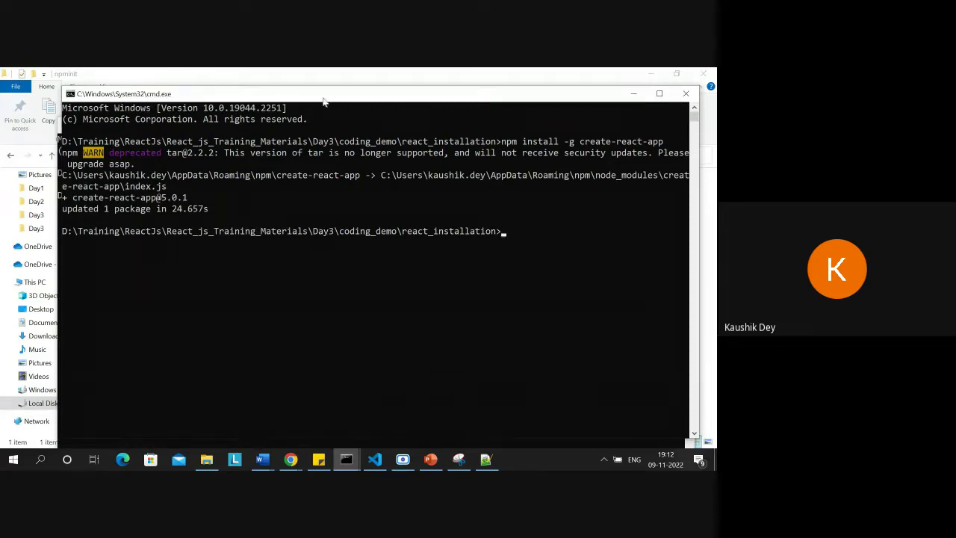
drag(325, 98, 343, 211)
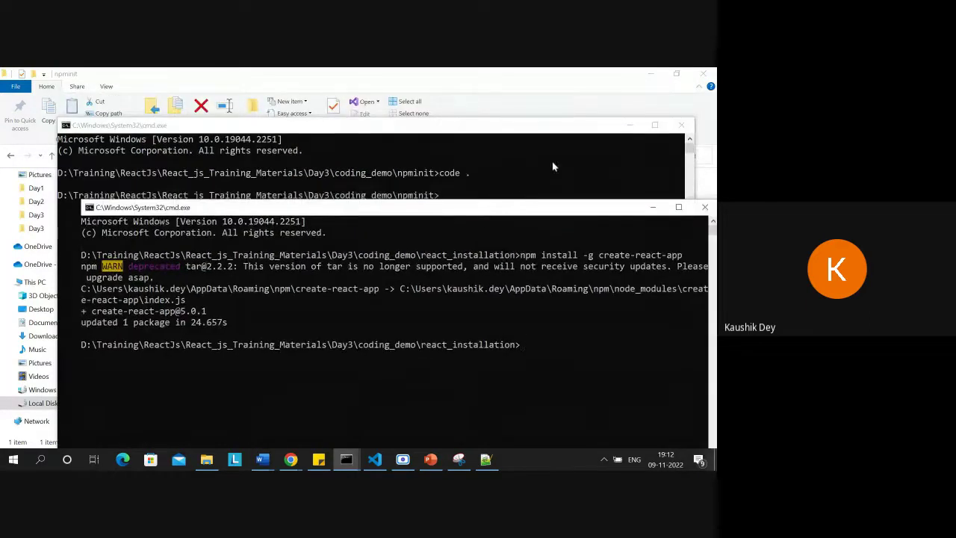
click(630, 125)
drag(431, 209, 412, 139)
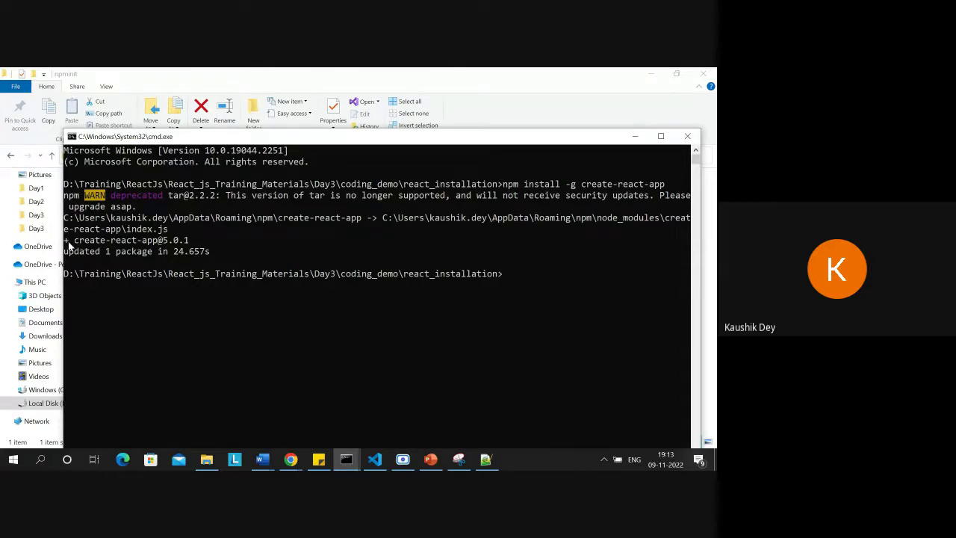
Check the installed create-react-app version by running "create-react-app --version" in the react_installation prompt.
text(create-react-app)
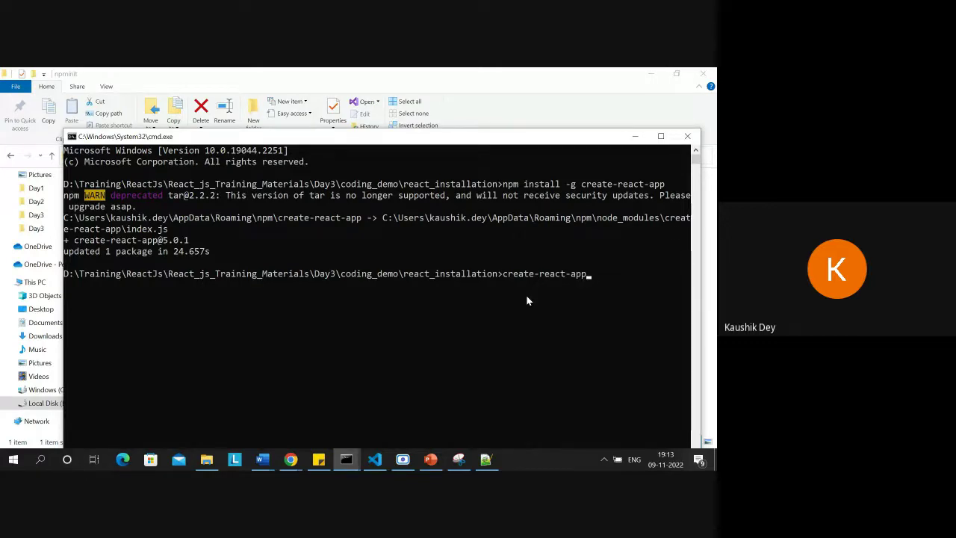
text( --version)
key(Return)
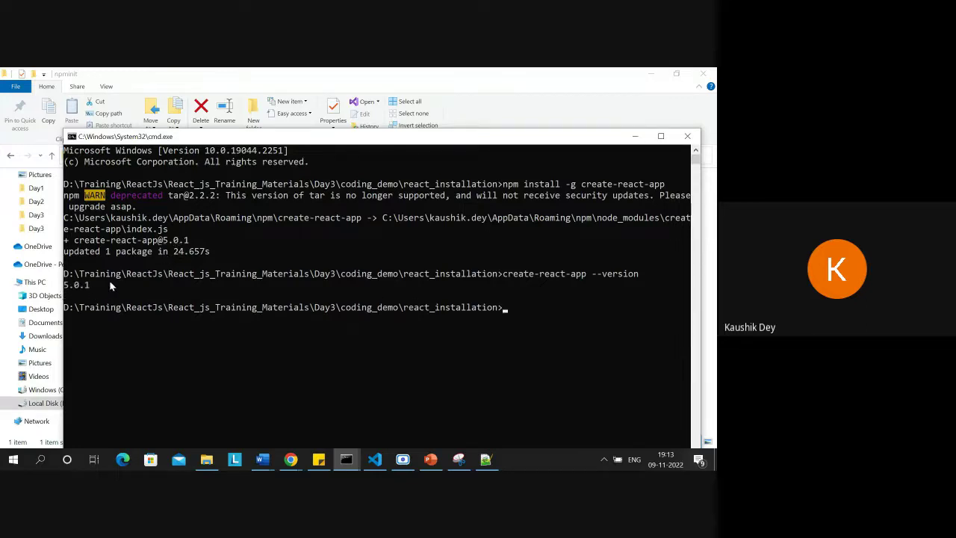
drag(427, 141, 515, 211)
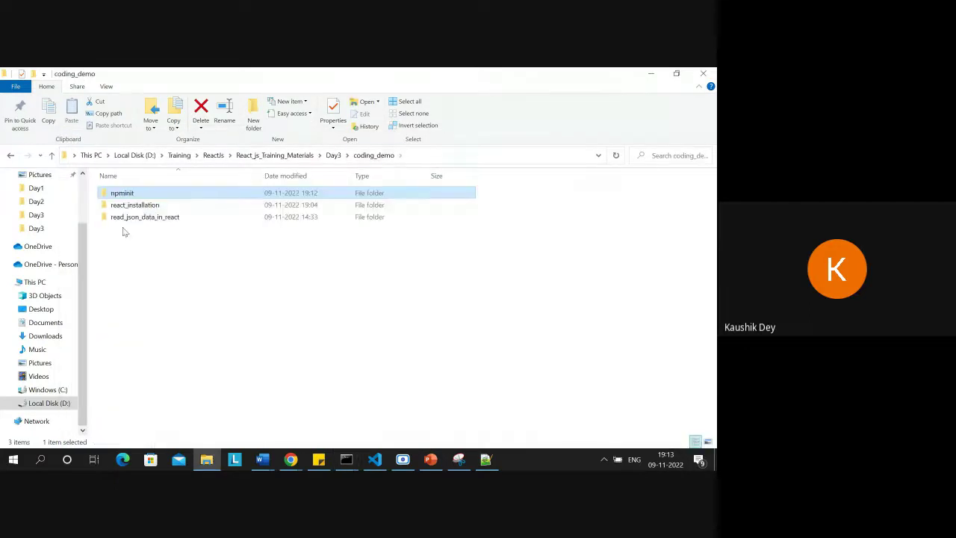
Open the react_installation folder in File Explorer and run "create-react-app reactDemo" in its command prompt.
double_click(112, 206)
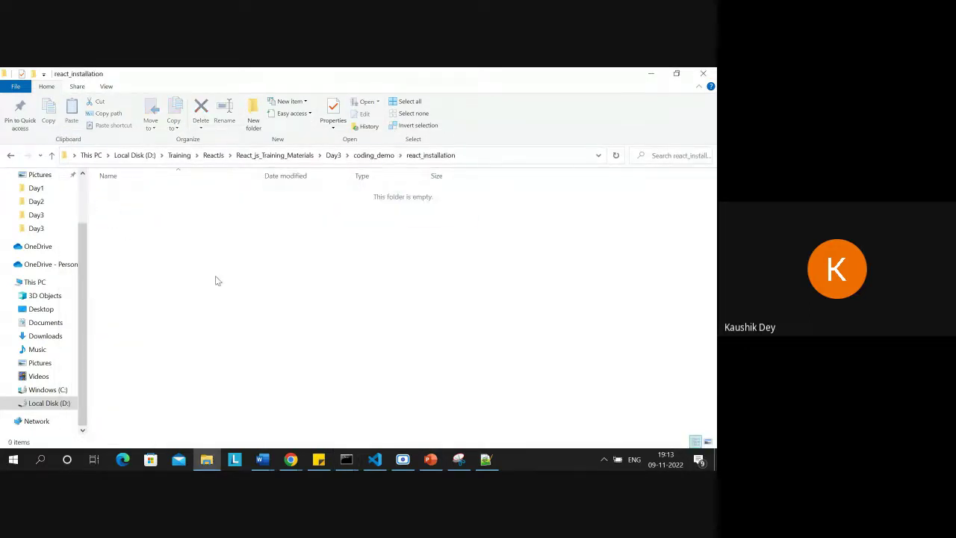
click(347, 461)
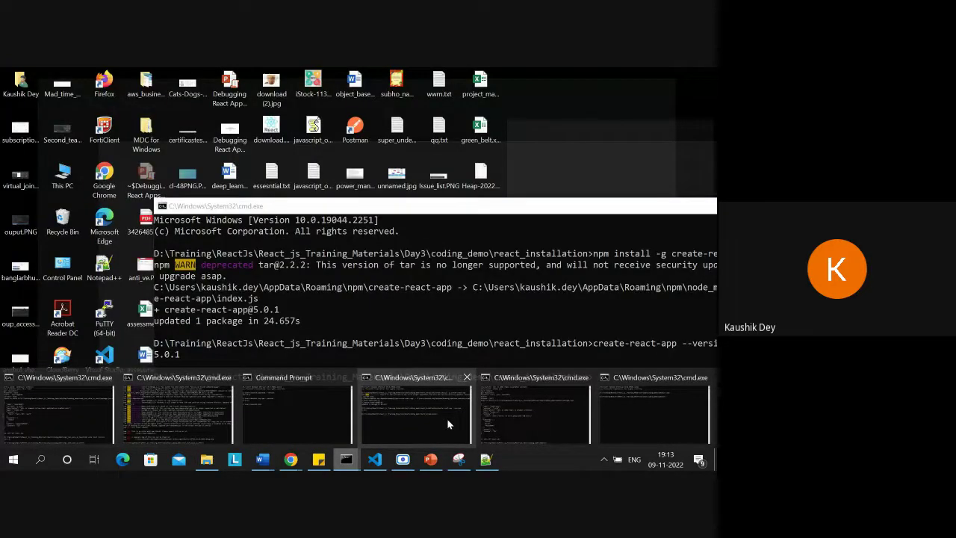
click(447, 418)
drag(428, 209, 386, 180)
text(create)
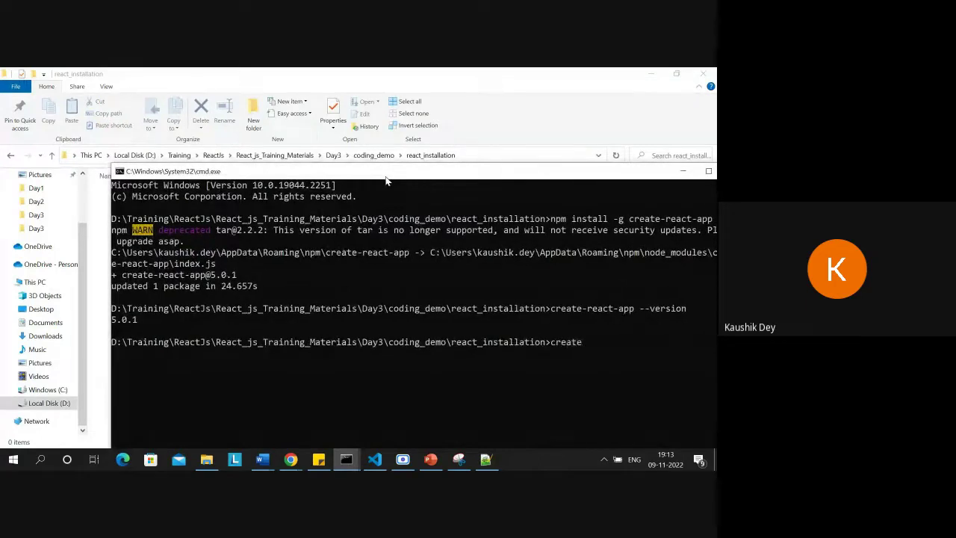
text(-react-app reactDemo)
key(Return)
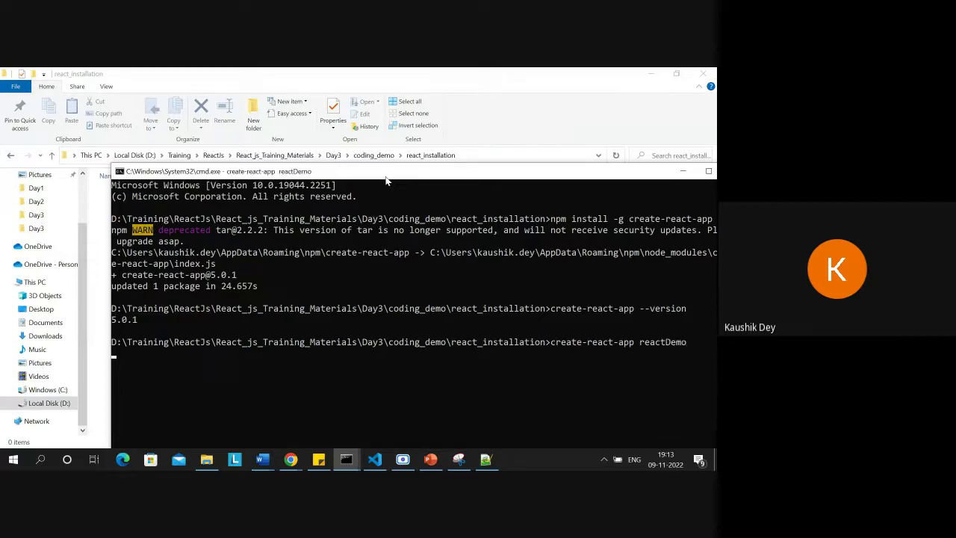
drag(407, 173, 344, 93)
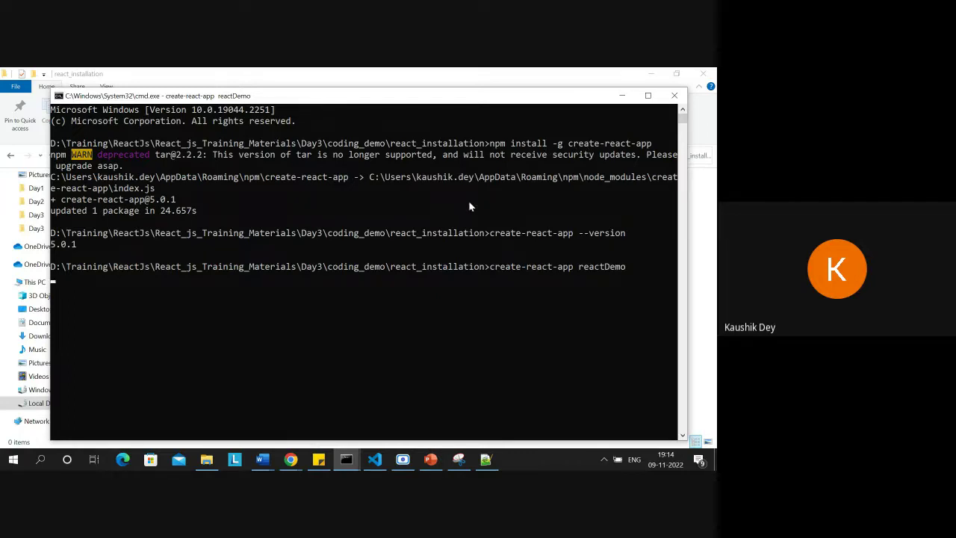
Minimise the command prompt and open package.json from the npminit folder in Notepad++.
click(622, 96)
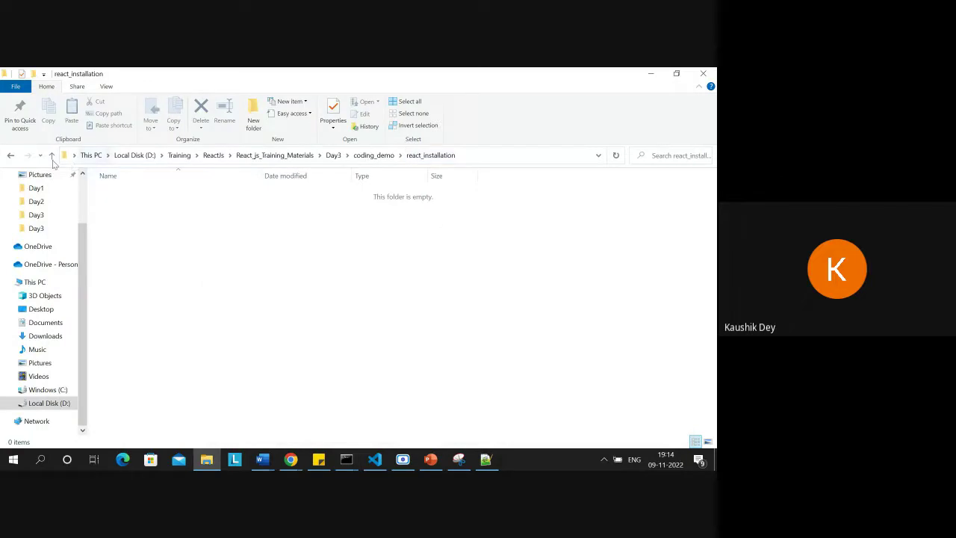
click(51, 155)
double_click(116, 192)
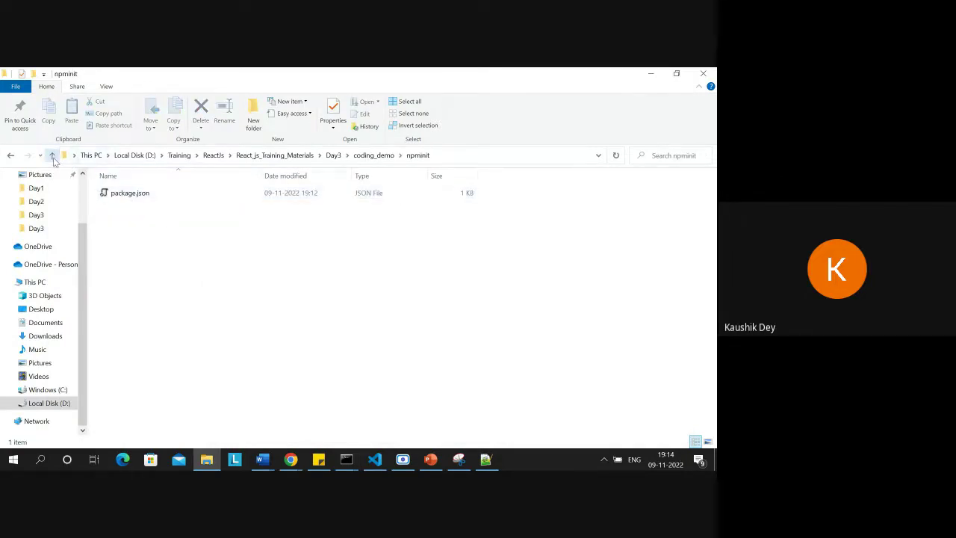
click(52, 156)
double_click(122, 194)
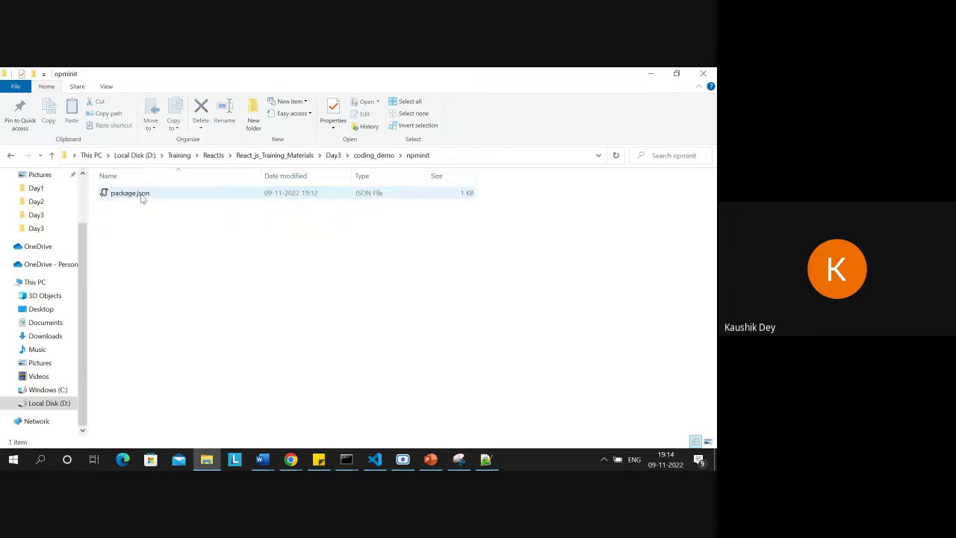
click(142, 198)
right_click(142, 198)
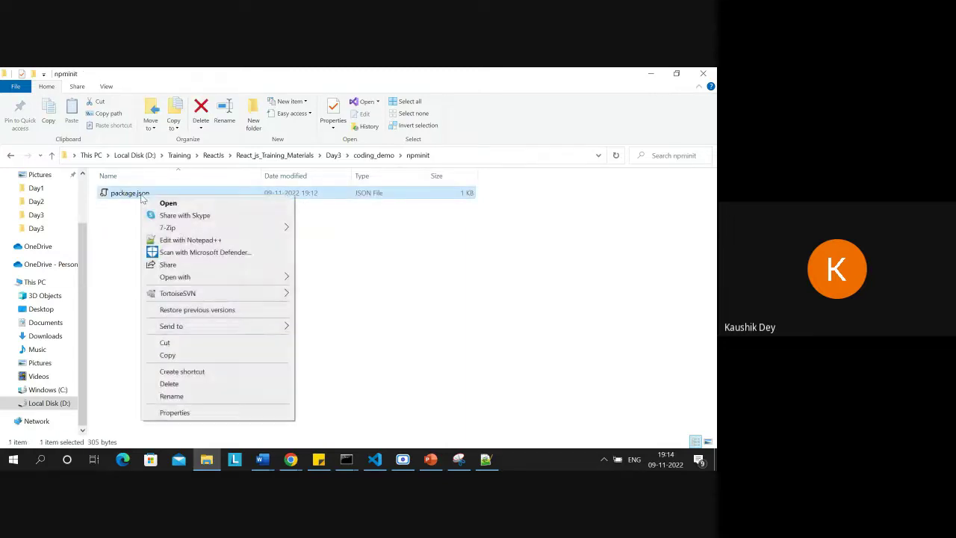
click(188, 240)
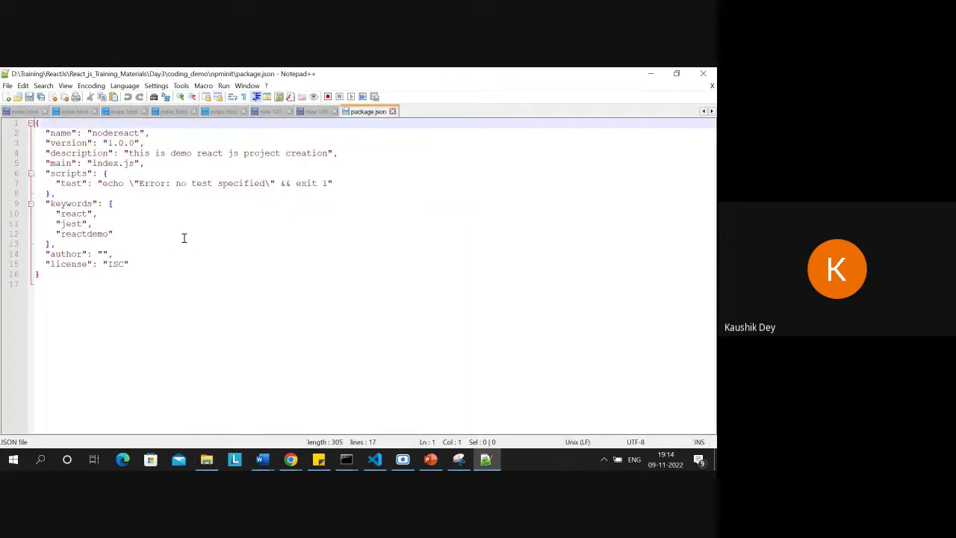
Examine the keywords, scripts, description and version entries in package.json.
click(147, 211)
key(Up)
key(Up)
key(Up)
key(Up)
key(Up)
key(Up)
key(Up)
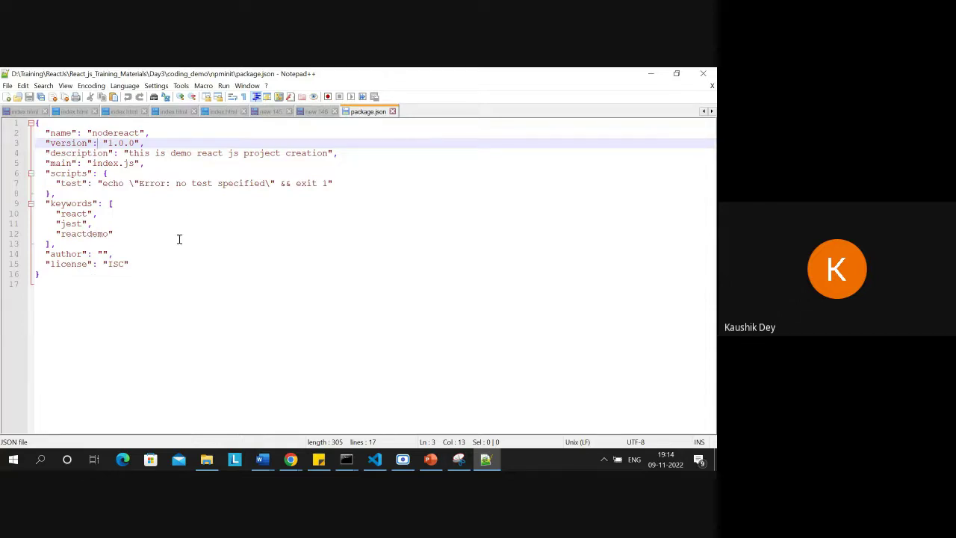
Try adding a "start" entry as the first line of the scripts section in package.json, and delete it again.
click(109, 172)
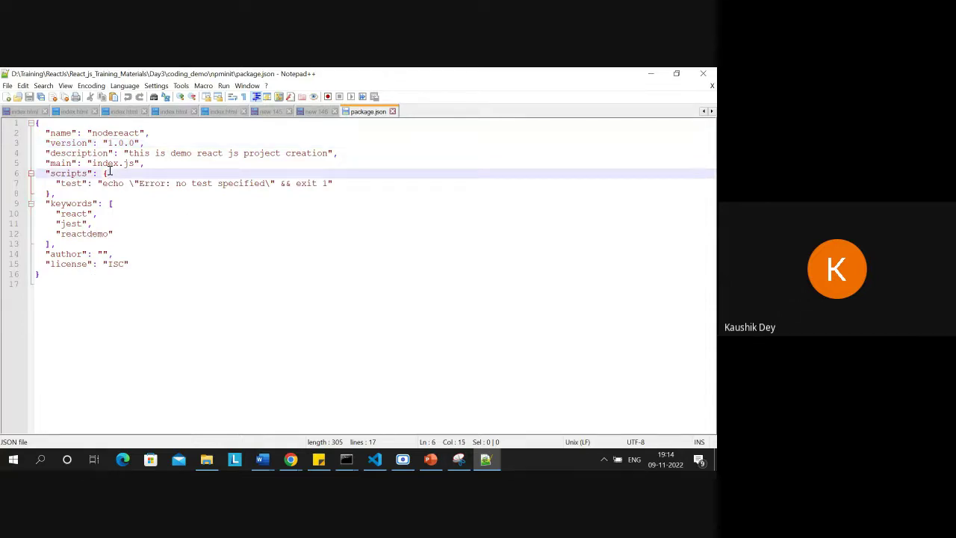
key(Return)
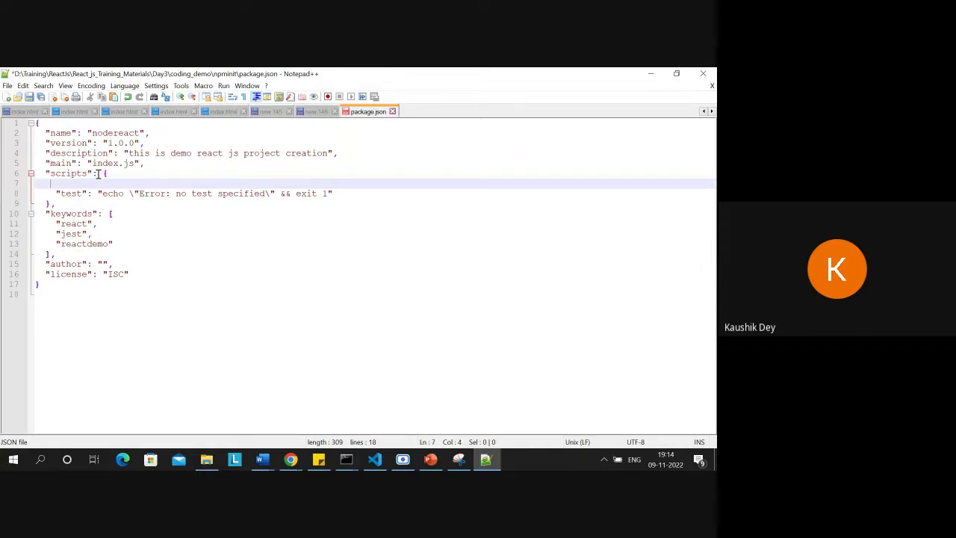
text("start")
key(Left)
key(Left)
key(BackSpace)
key(BackSpace)
key(BackSpace)
key(BackSpace)
key(BackSpace)
key(BackSpace)
key(BackSpace)
key(BackSpace)
key(BackSpace)
key(BackSpace)
Examine the main entry "index.js" in package.json and minimise Notepad++.
double_click(107, 163)
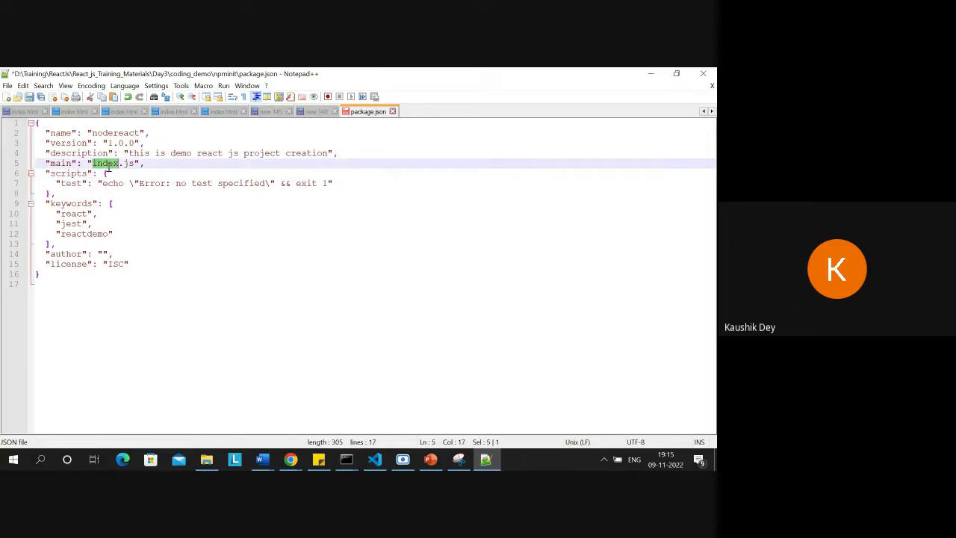
click(118, 164)
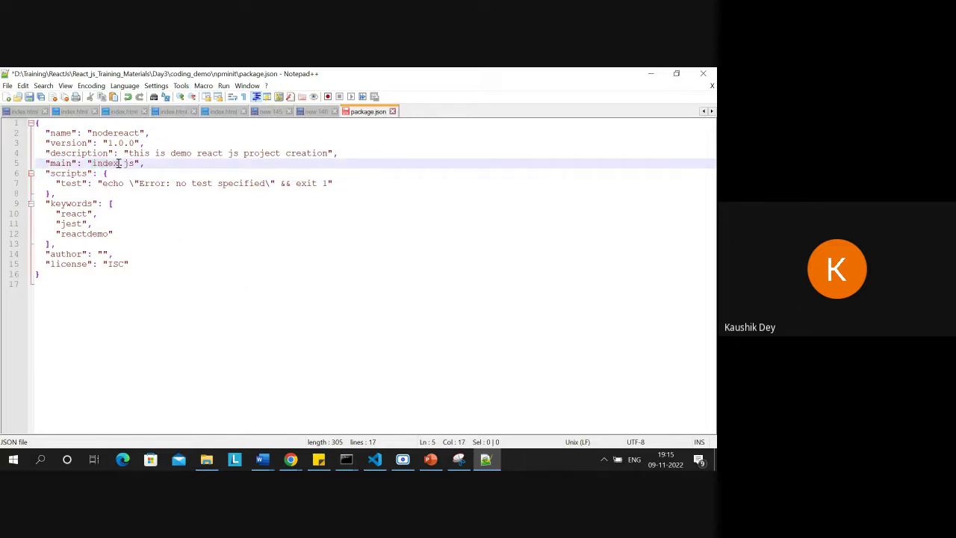
click(59, 164)
click(651, 73)
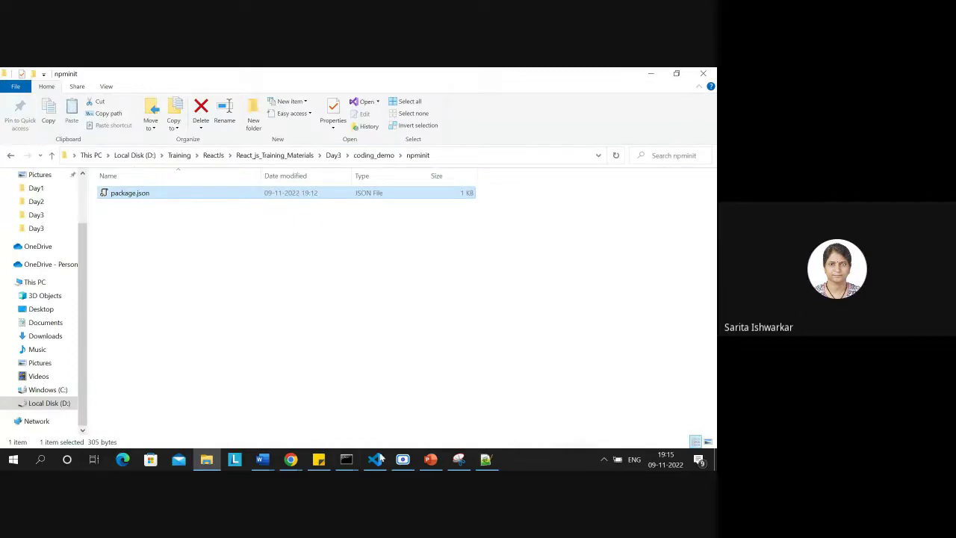
Return to the react_installation command prompt and check the progress of the reactDemo app creation.
click(349, 460)
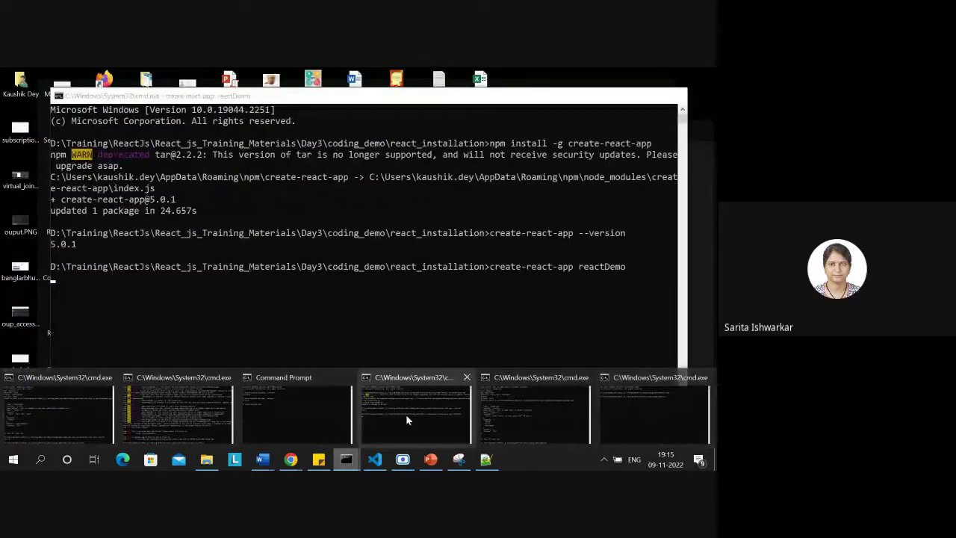
click(406, 414)
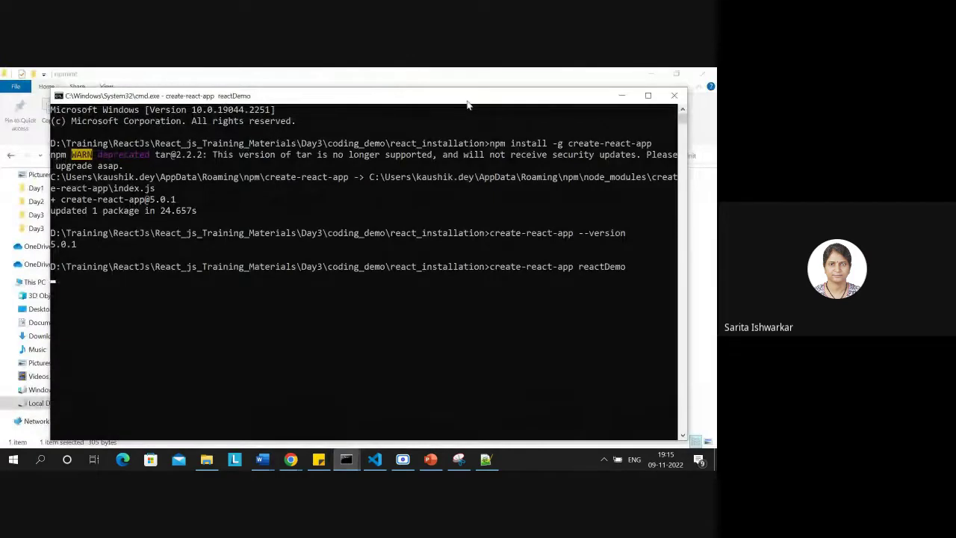
drag(467, 100, 465, 97)
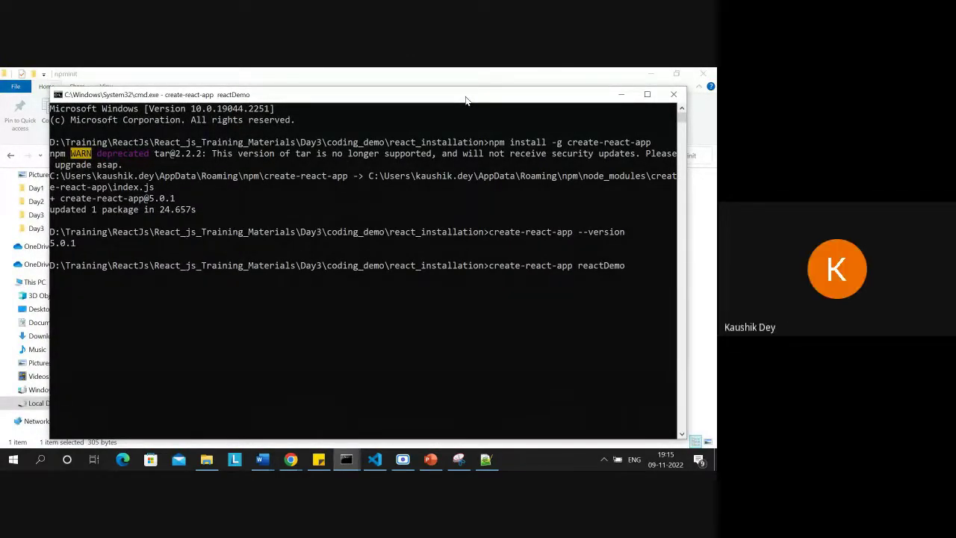
drag(465, 99, 470, 103)
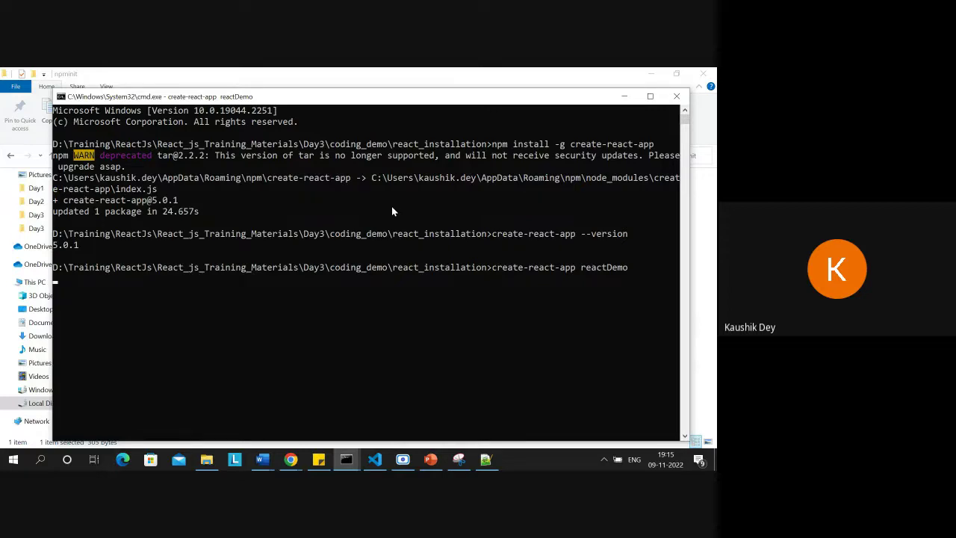
mouse_move(382, 102)
mouse_down()
mouse_move(398, 99)
mouse_move(392, 105)
mouse_up()
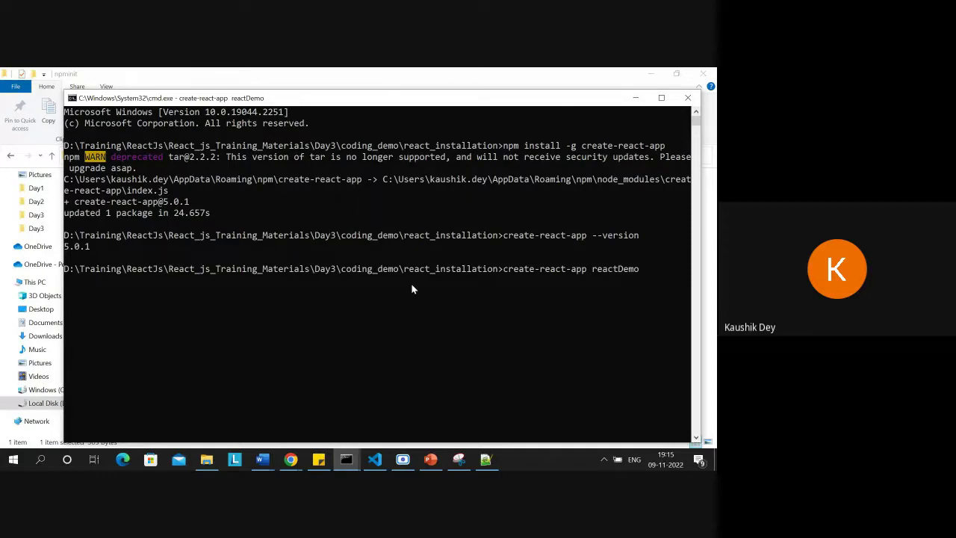
drag(415, 101, 413, 92)
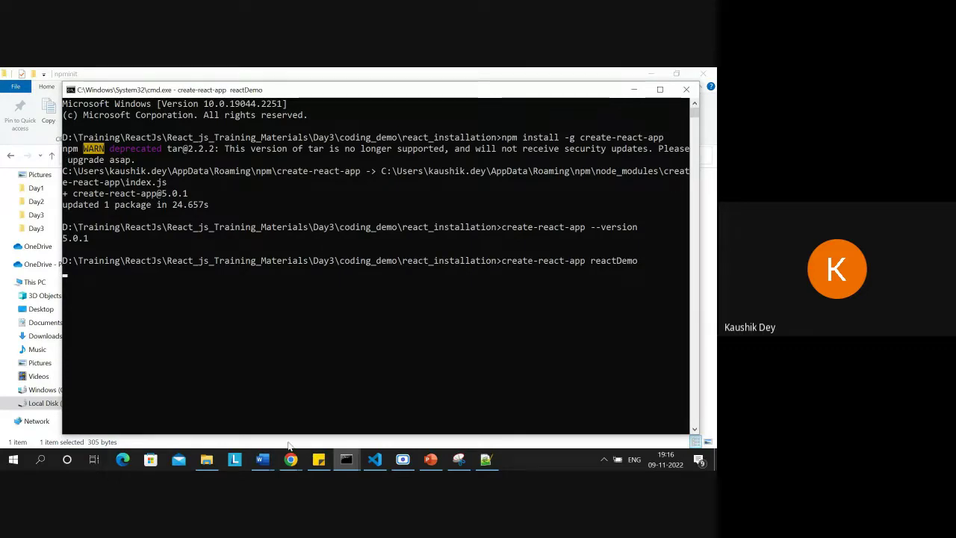
Switch to the Chrome window showing the Node.js site and open a new browser tab.
mouse_move(292, 461)
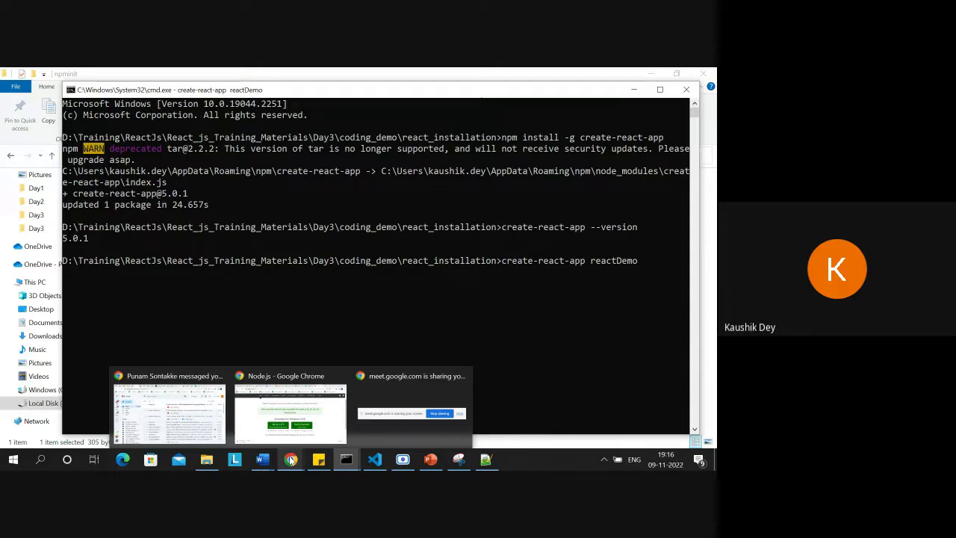
click(306, 423)
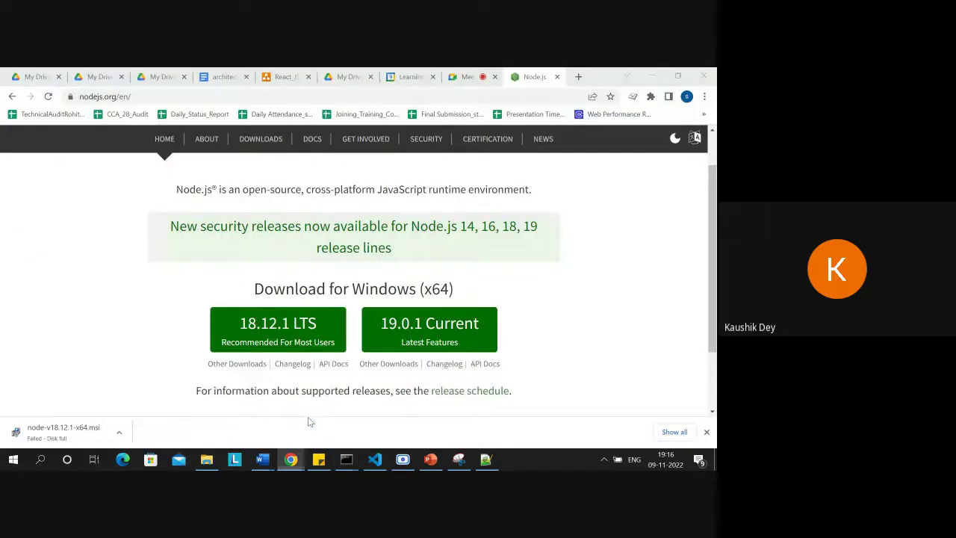
click(578, 76)
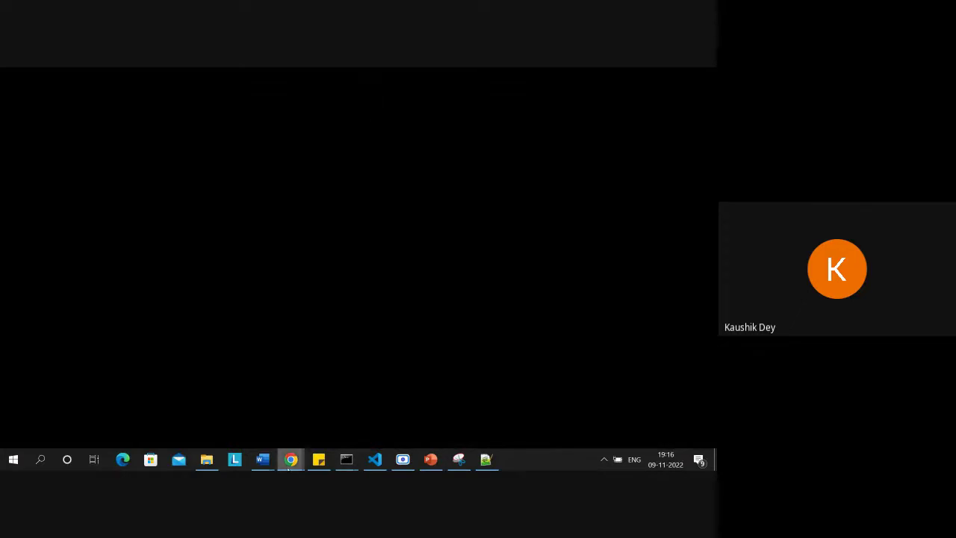
Try to bring the New Tab Chrome window back into view on the black screen.
click(323, 427)
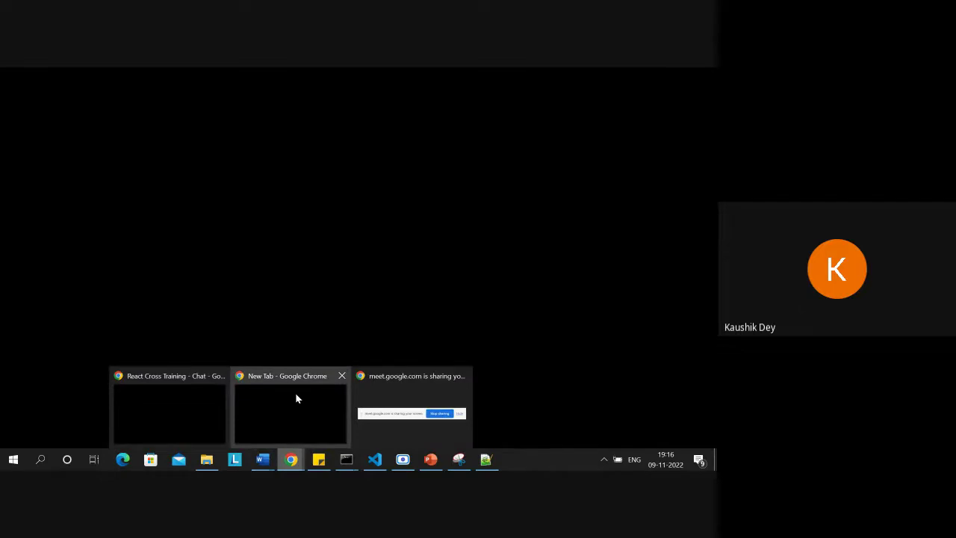
click(296, 396)
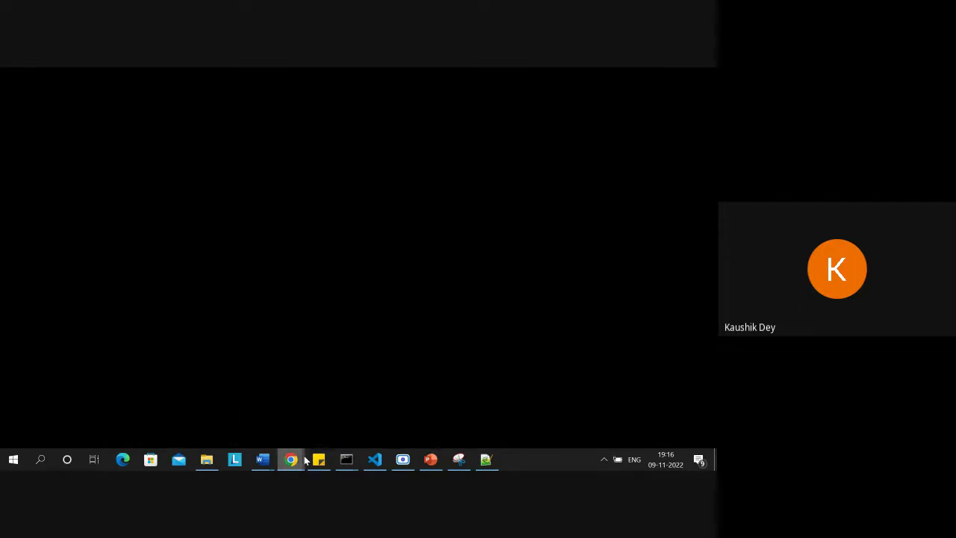
click(403, 458)
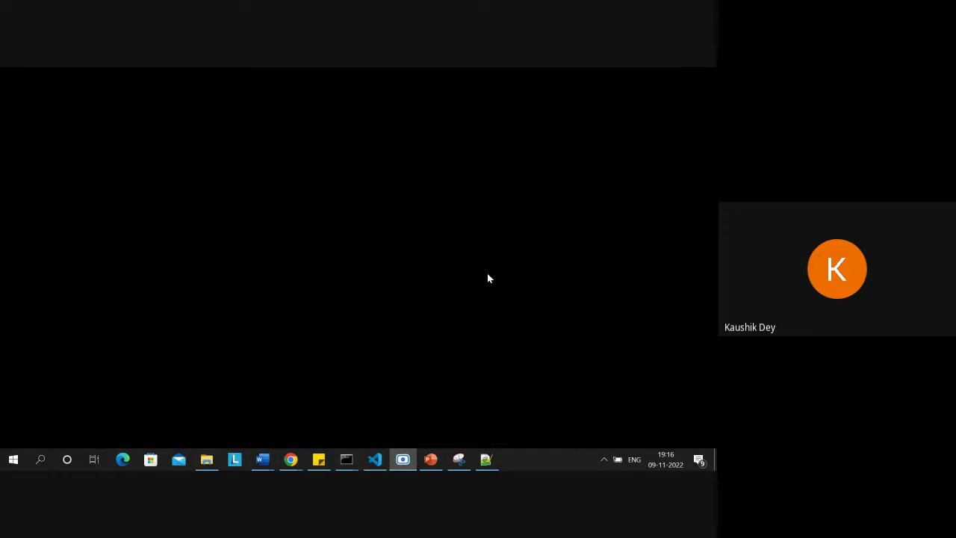
click(406, 460)
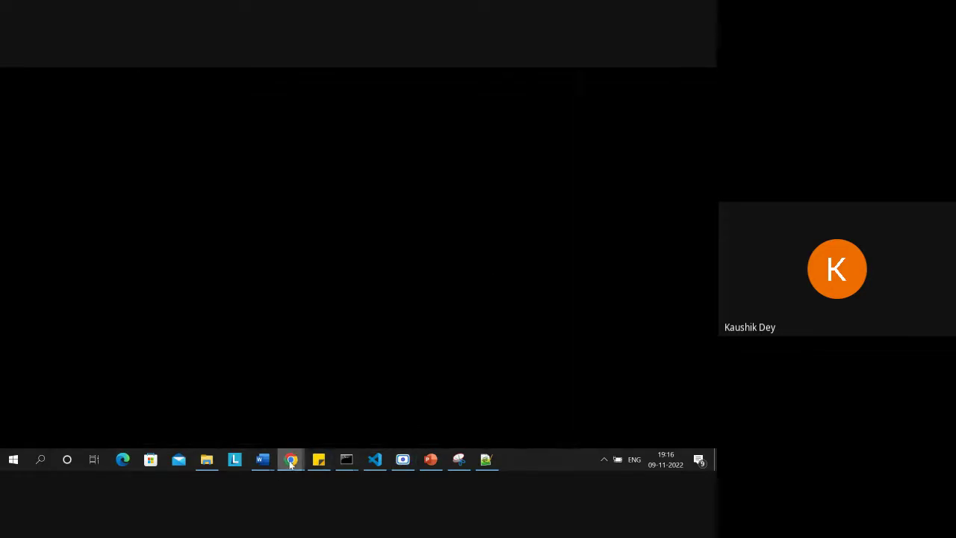
mouse_move(290, 459)
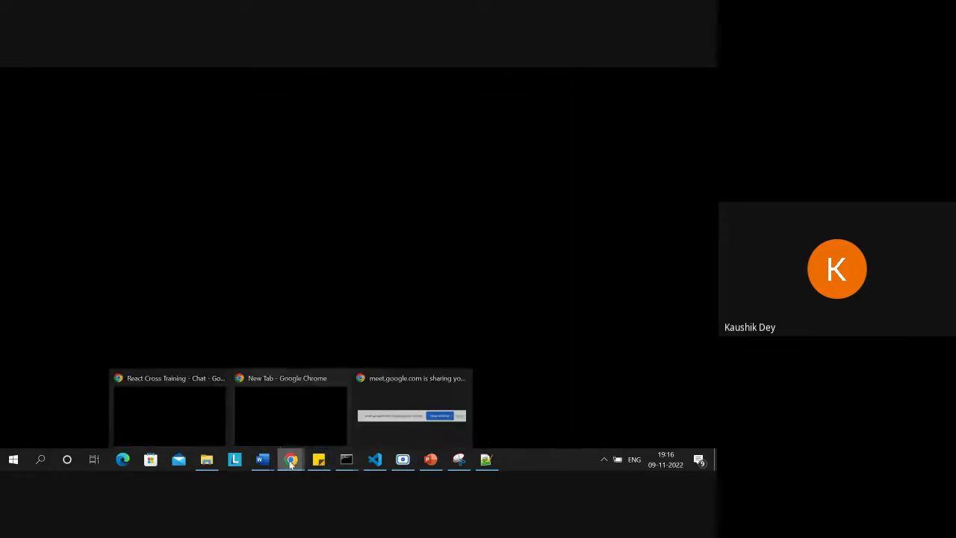
click(305, 414)
mouse_move(291, 461)
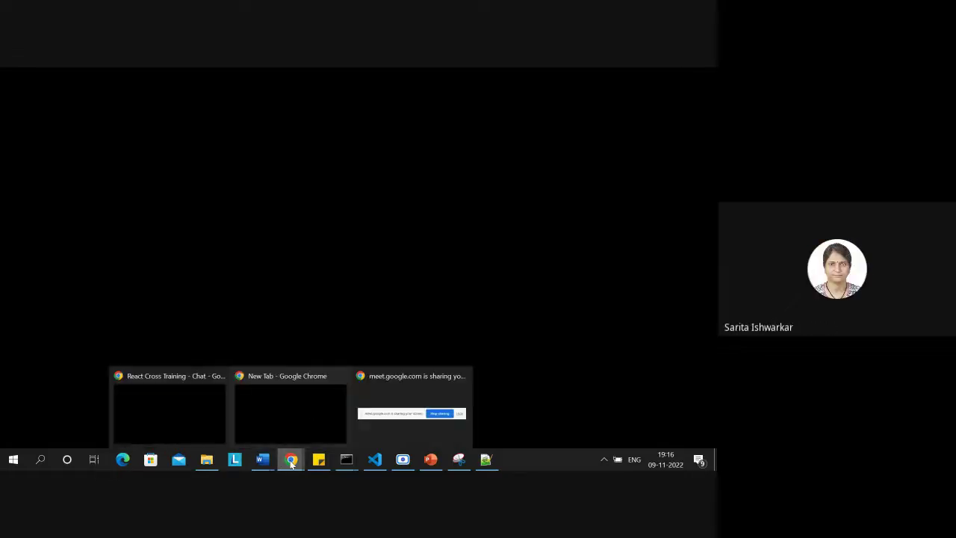
click(289, 425)
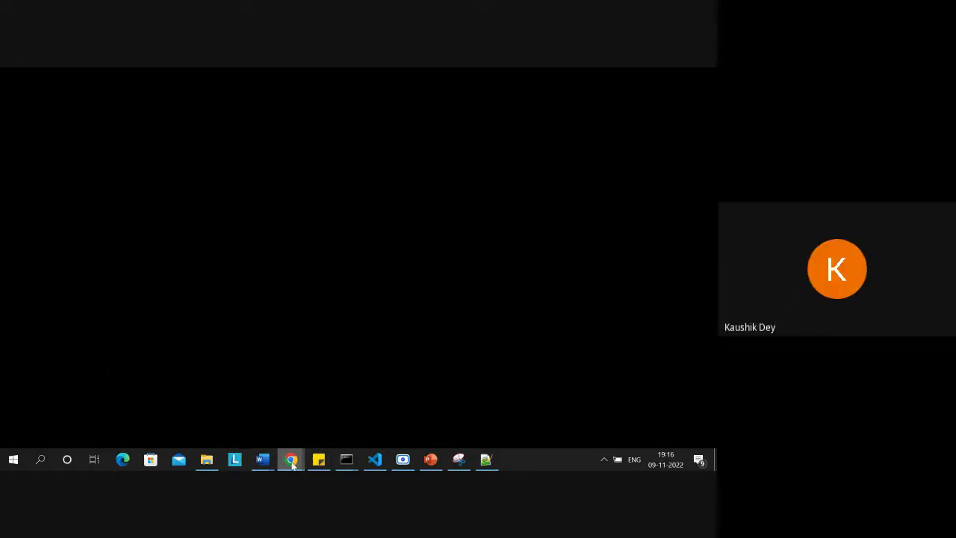
Try switching to the React Cross Training chat window and close the New Tab Chrome window.
mouse_move(290, 459)
click(189, 425)
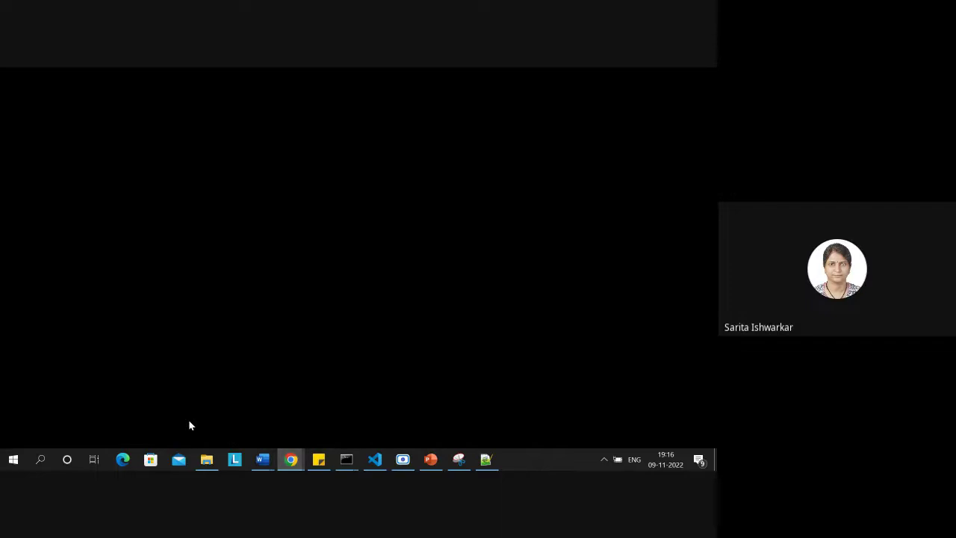
mouse_move(292, 461)
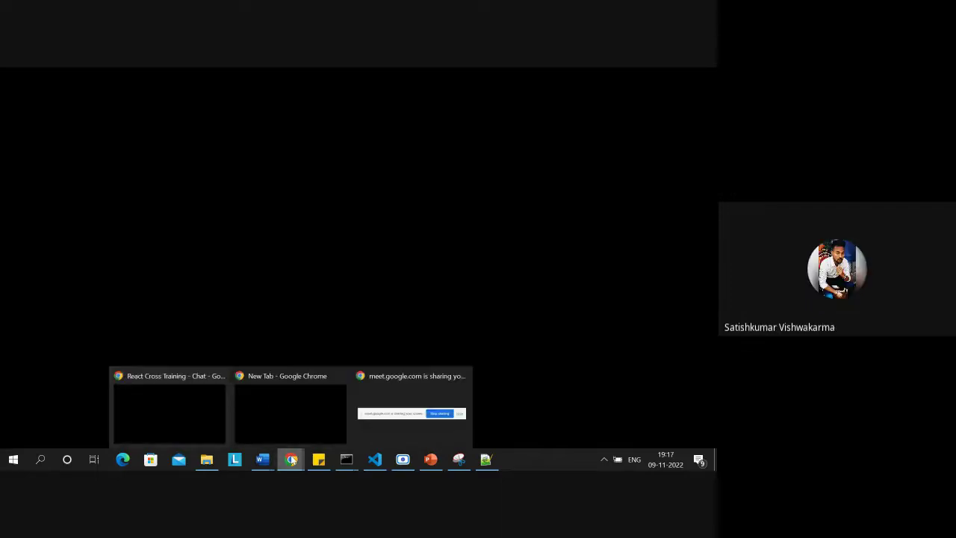
click(342, 377)
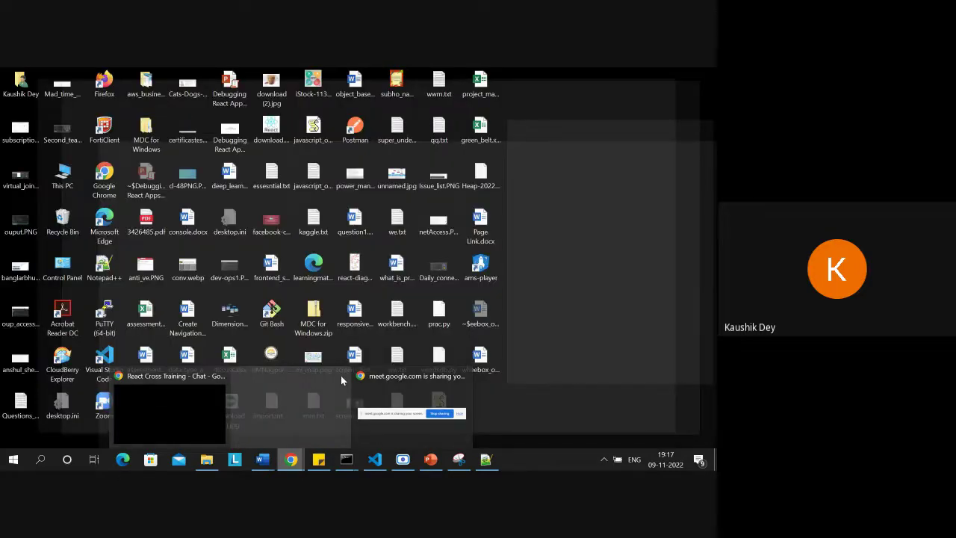